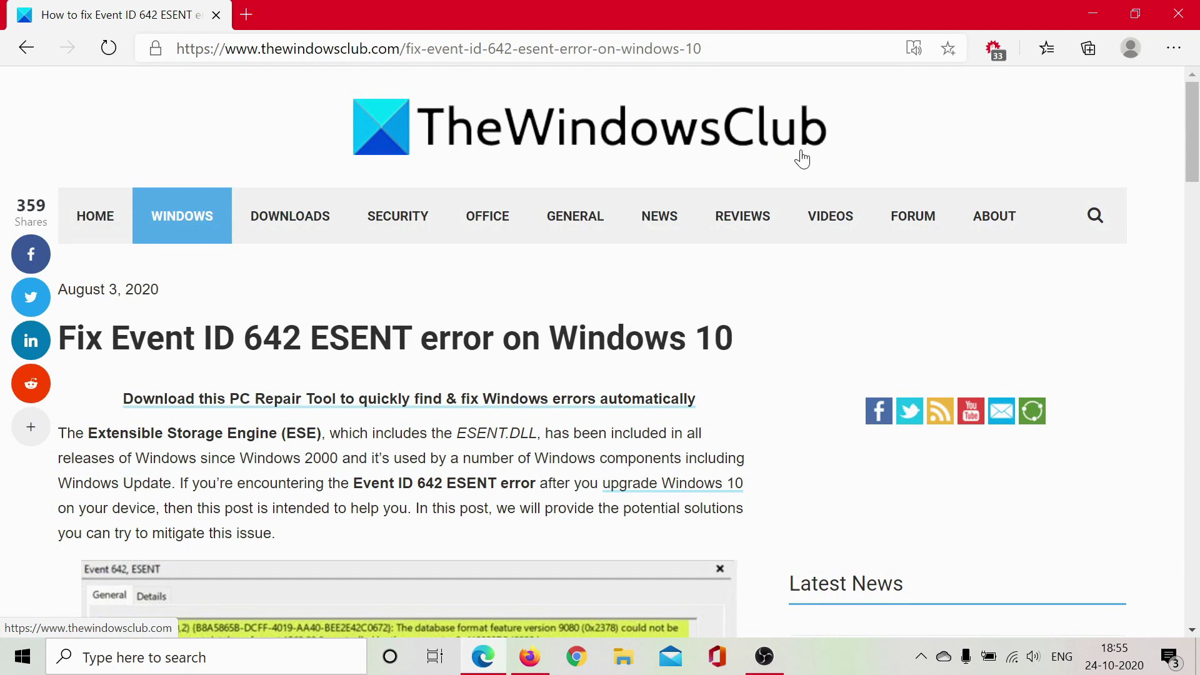
scroll(622, 546, "down", 5)
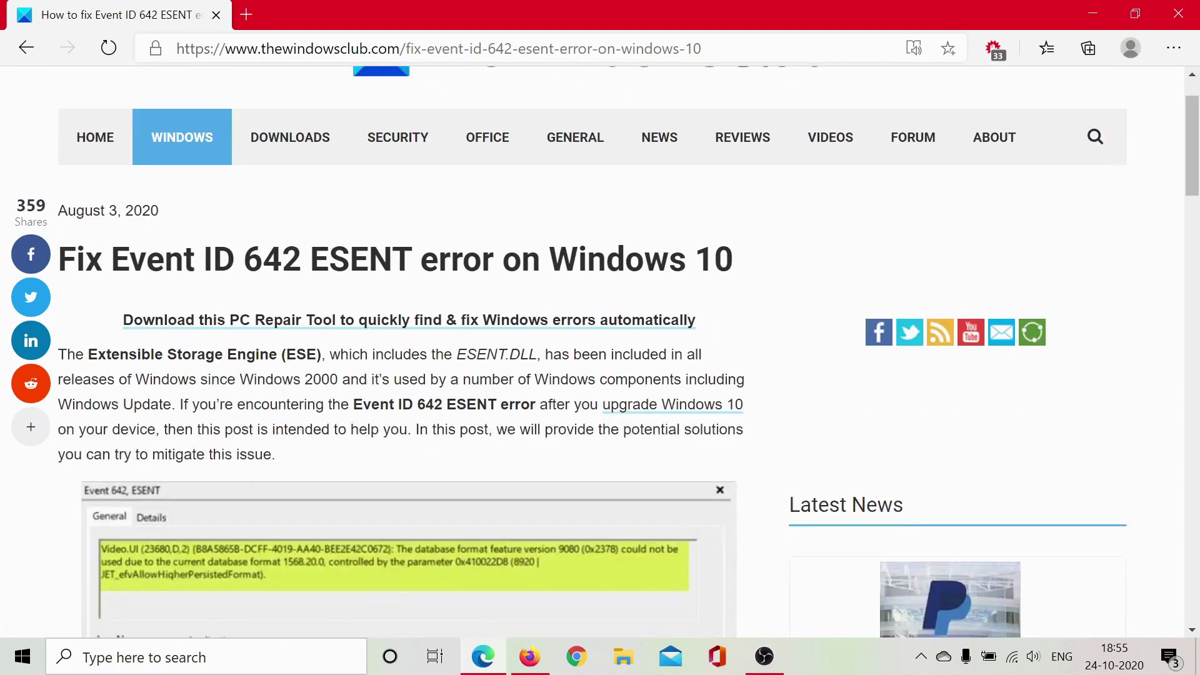
scroll(623, 434, "down", 8)
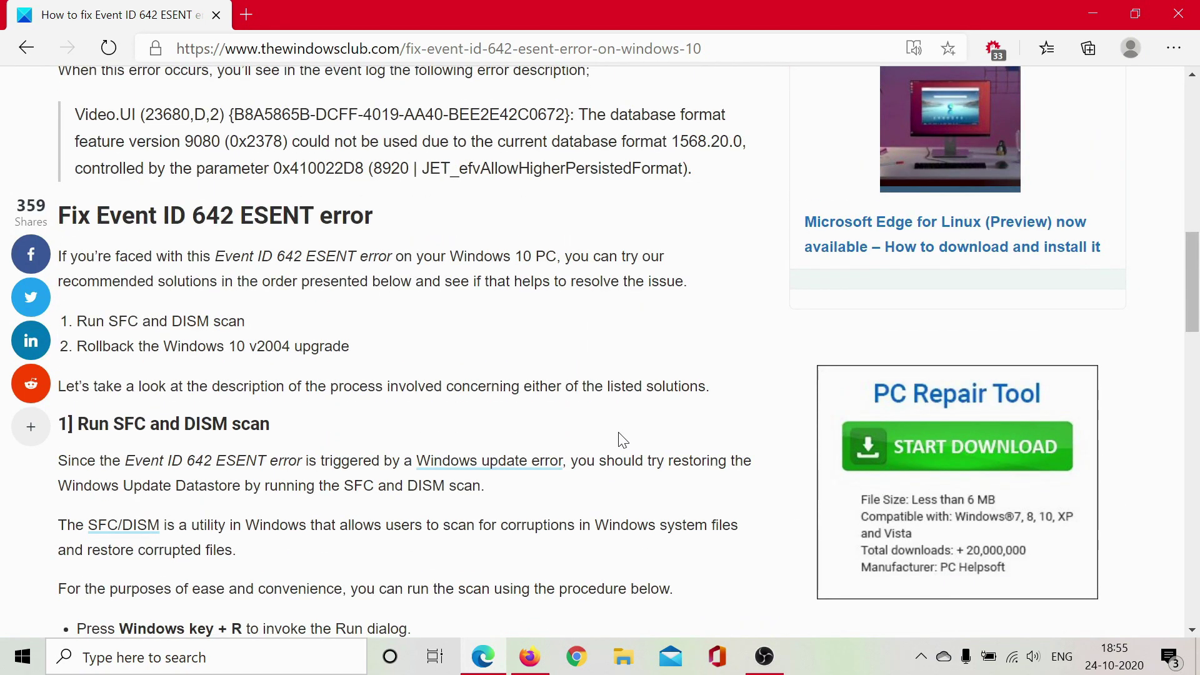
scroll(623, 440, "down", 5)
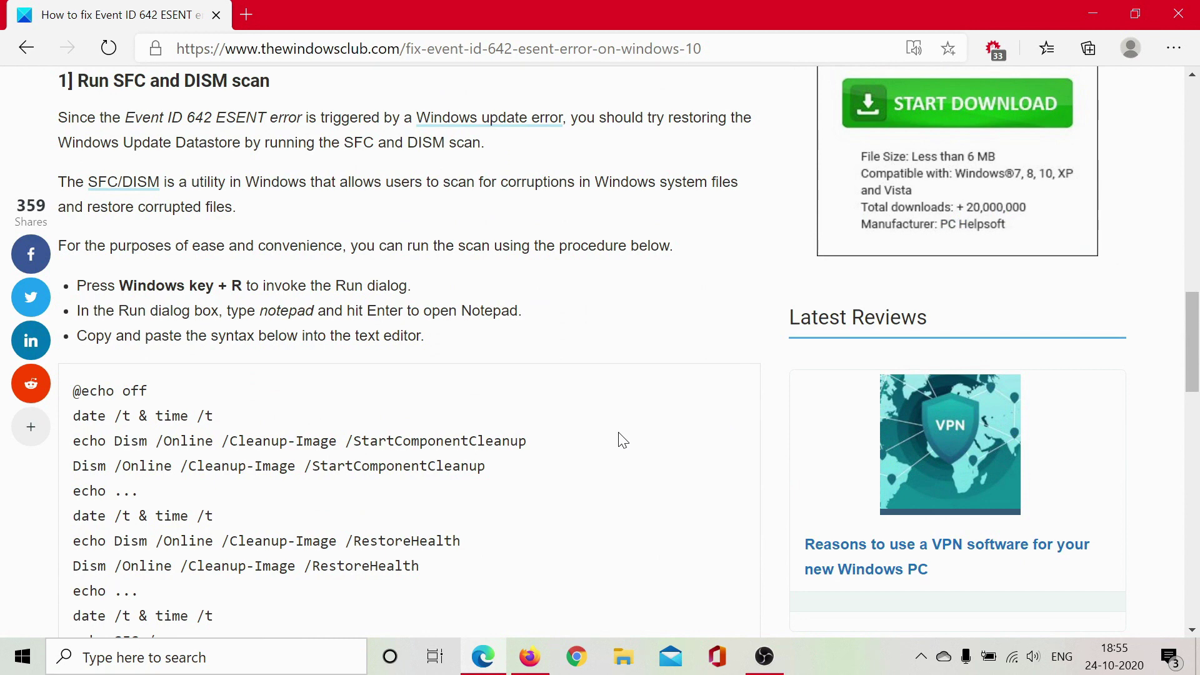
scroll(141, 458, "down", 1)
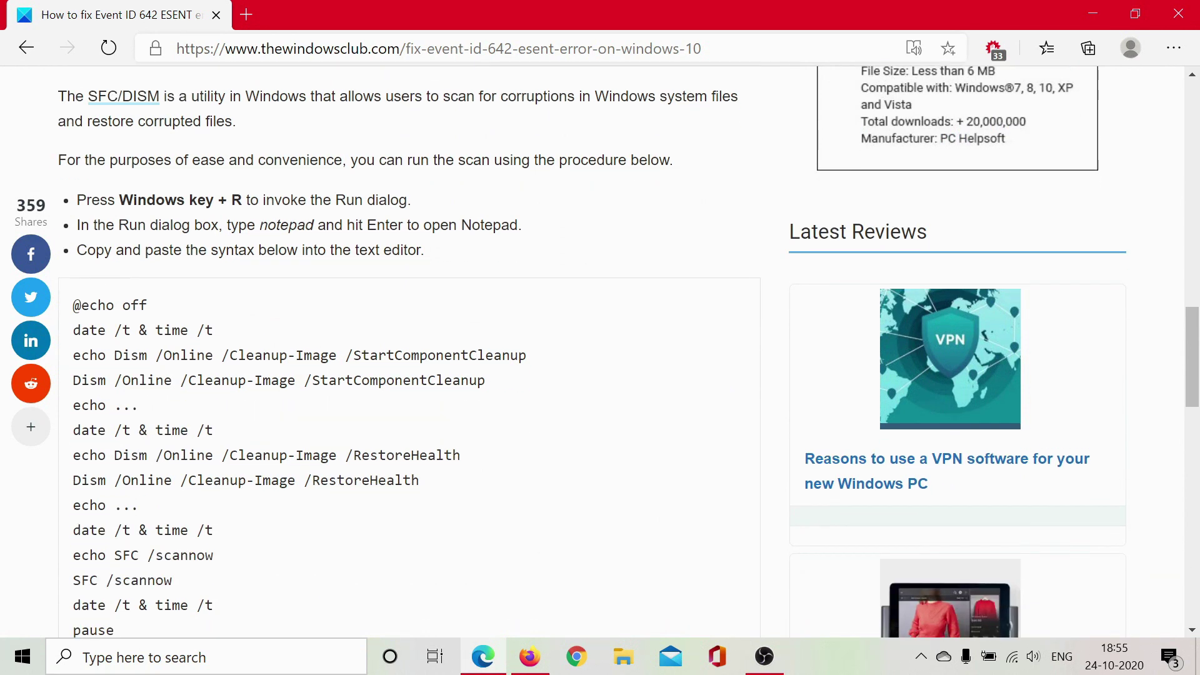
left_click_drag(72, 305, 161, 392)
key("ctrl+c")
scroll(190, 434, "down", 4)
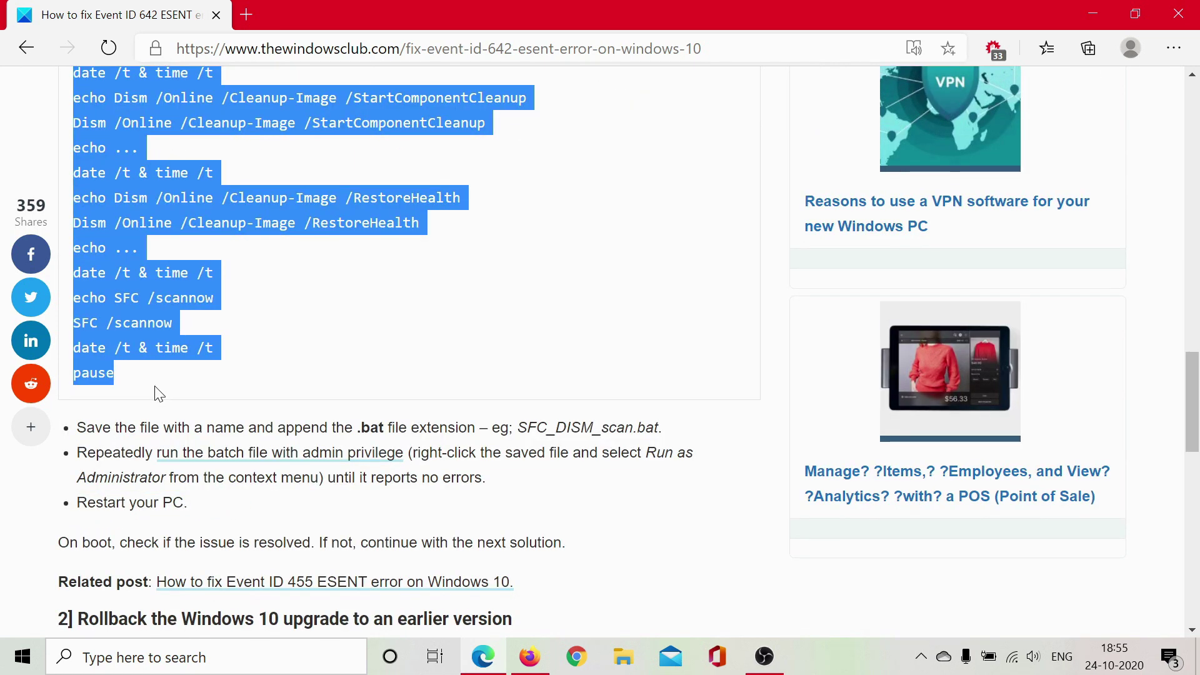
Launch Notepad from Start search and paste the copied batch script into it.
left_click(222, 667)
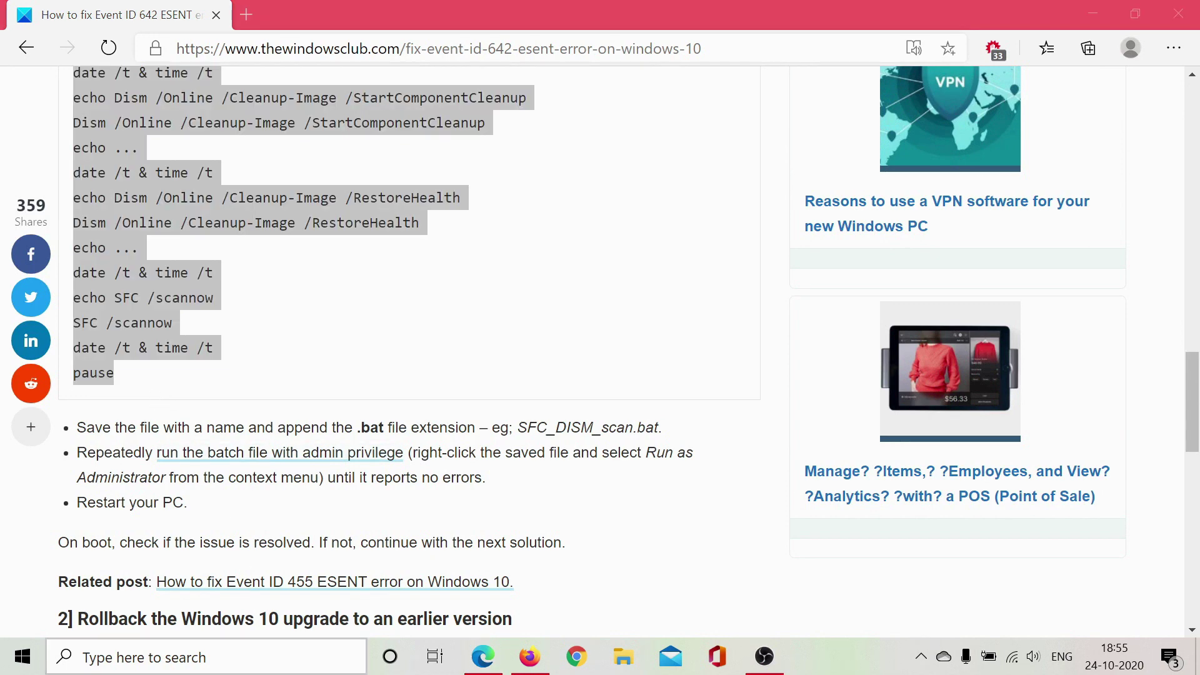
type("note")
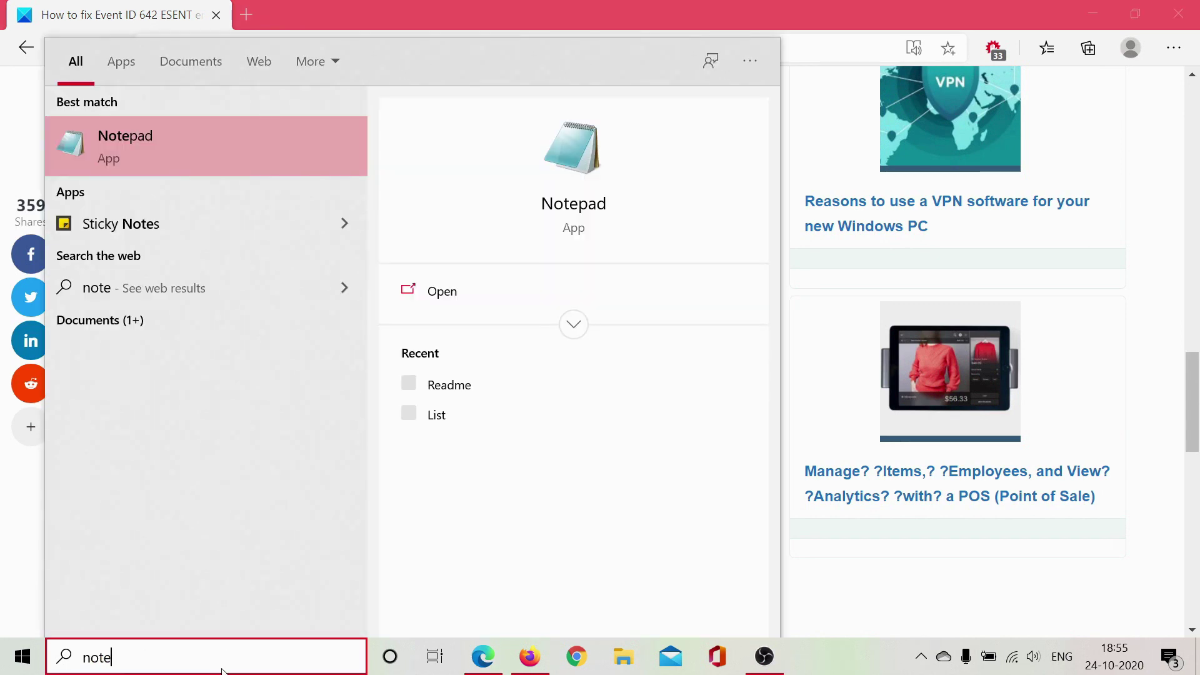
left_click(219, 160)
key("ctrl+v")
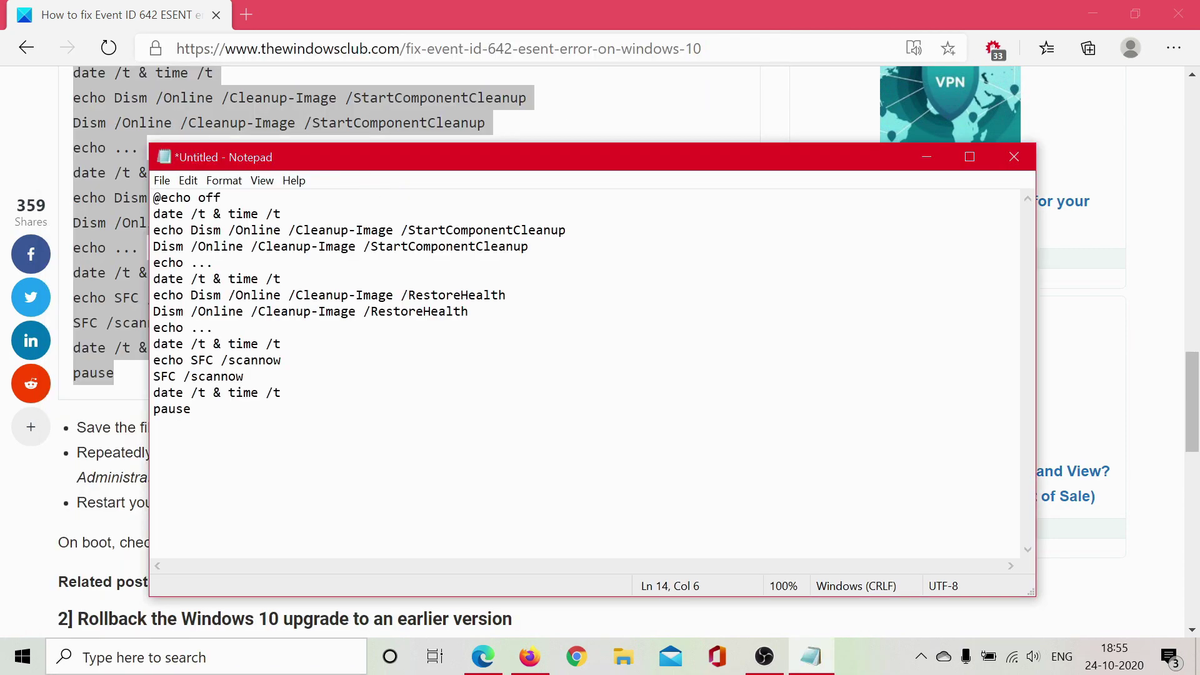
Save the script to the Desktop as 'SFC code' and close Notepad.
left_click(161, 180)
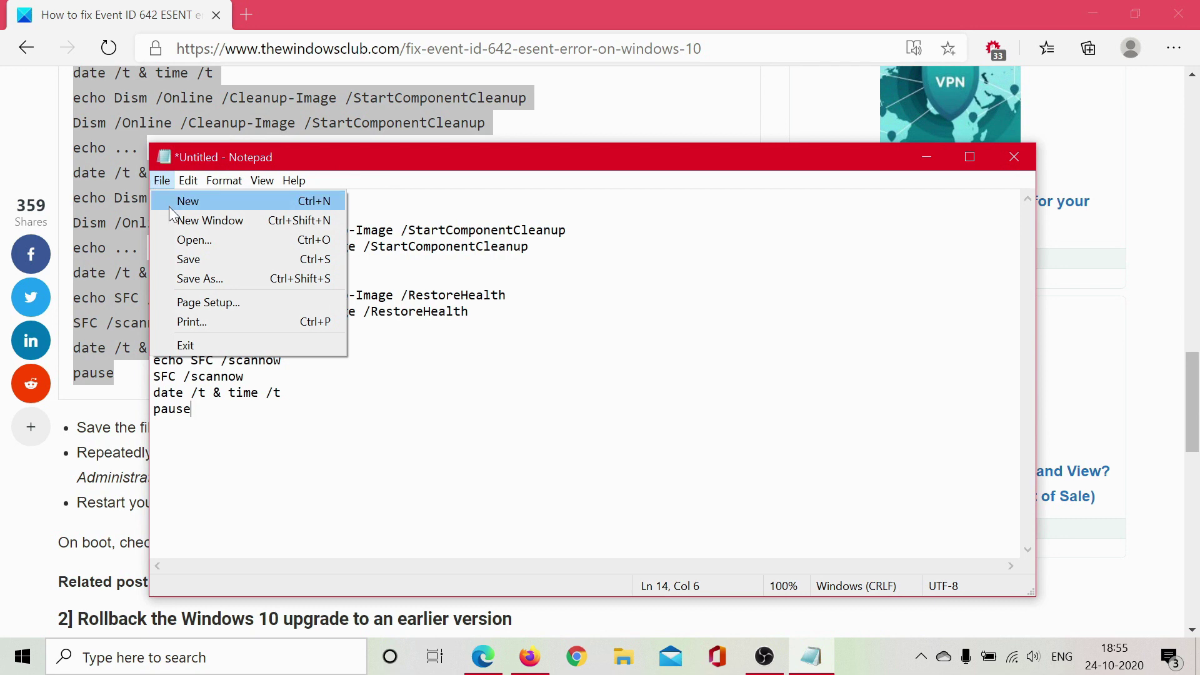
left_click(208, 277)
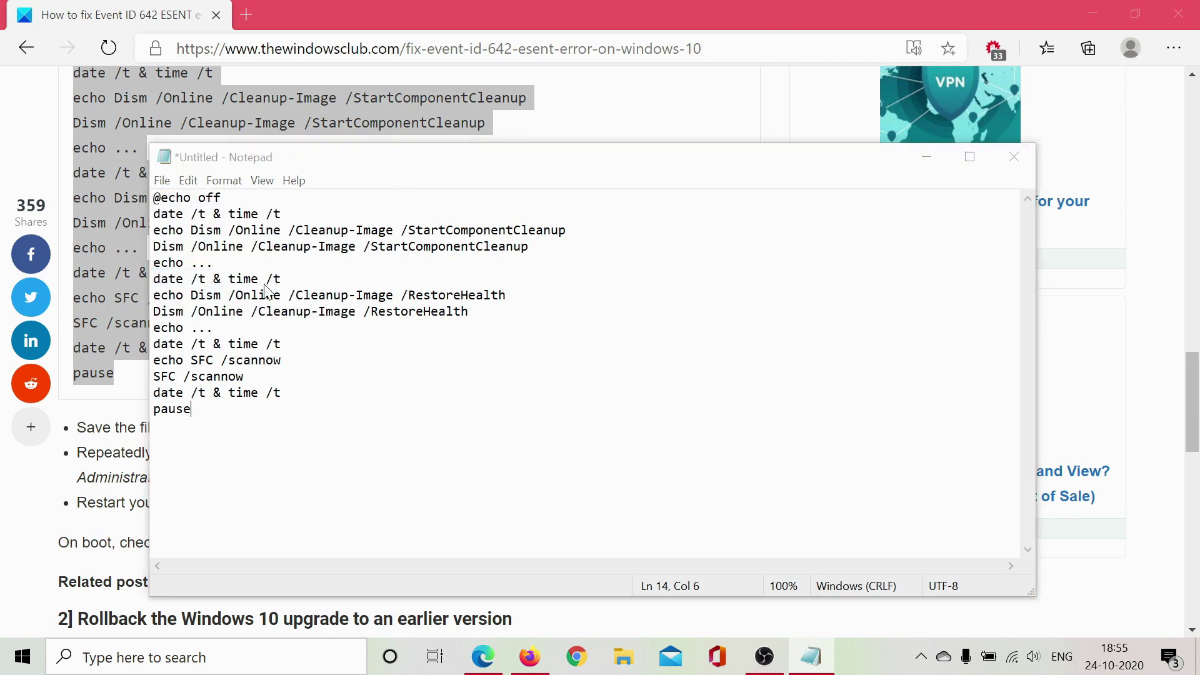
left_click(474, 480)
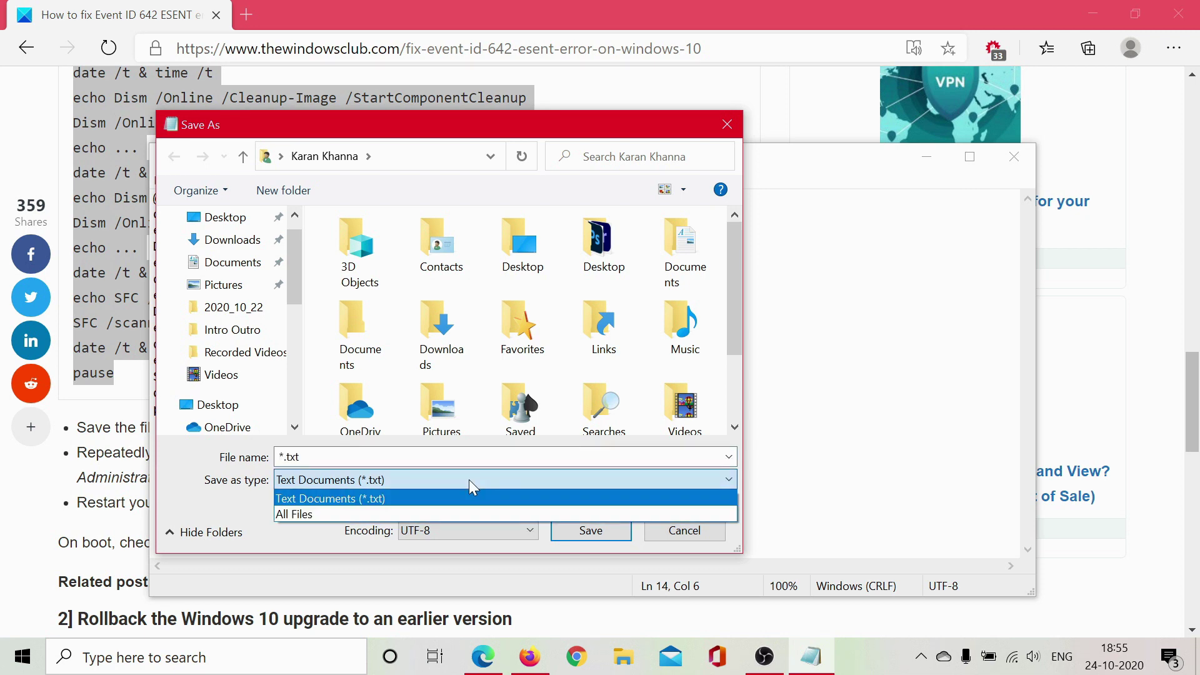
left_click(463, 454)
left_click_drag(463, 456, 278, 458)
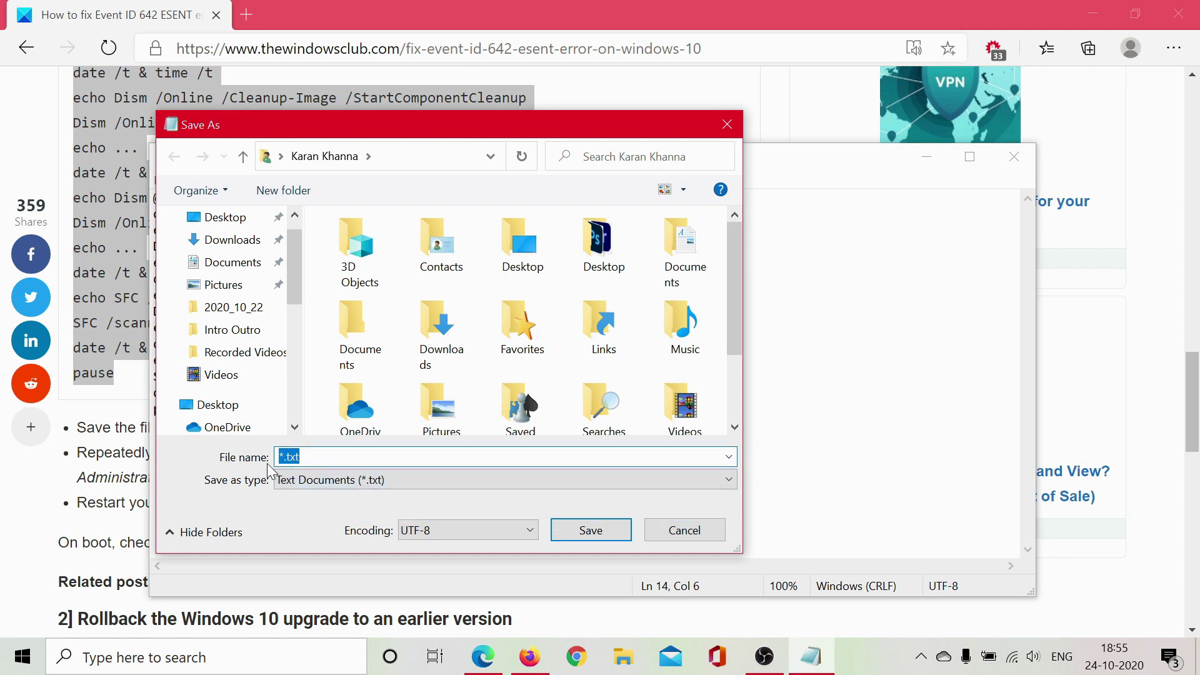
type("SFC code")
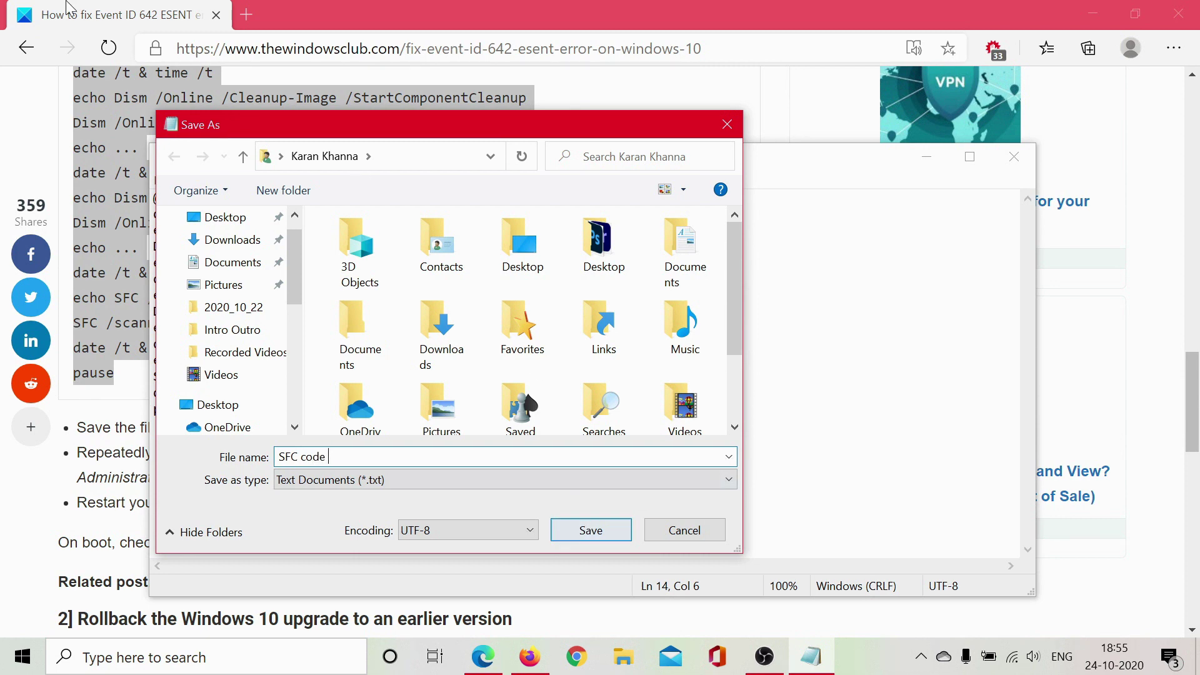
left_click(216, 218)
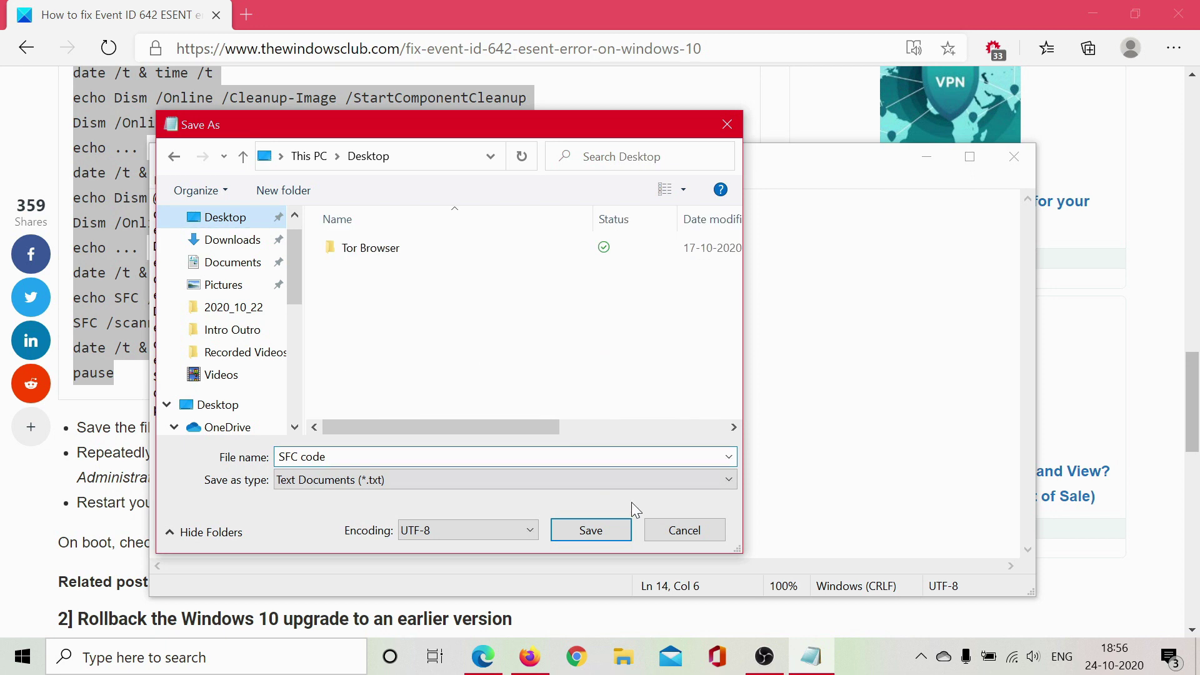
left_click(589, 533)
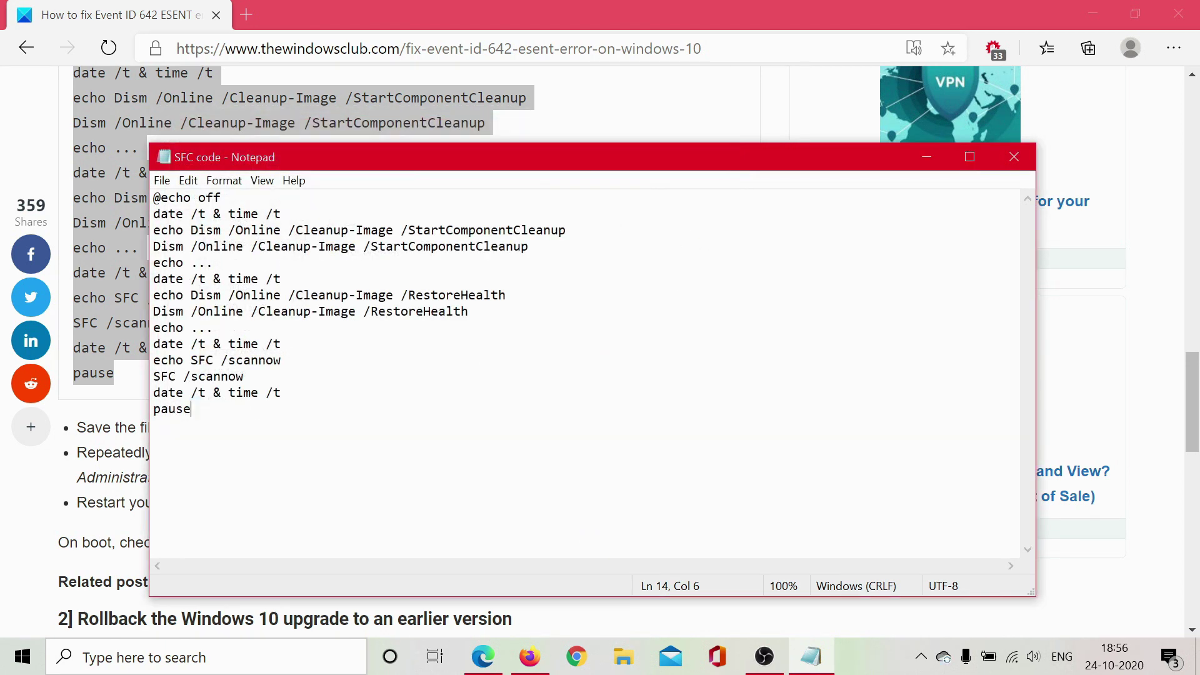
left_click(1014, 157)
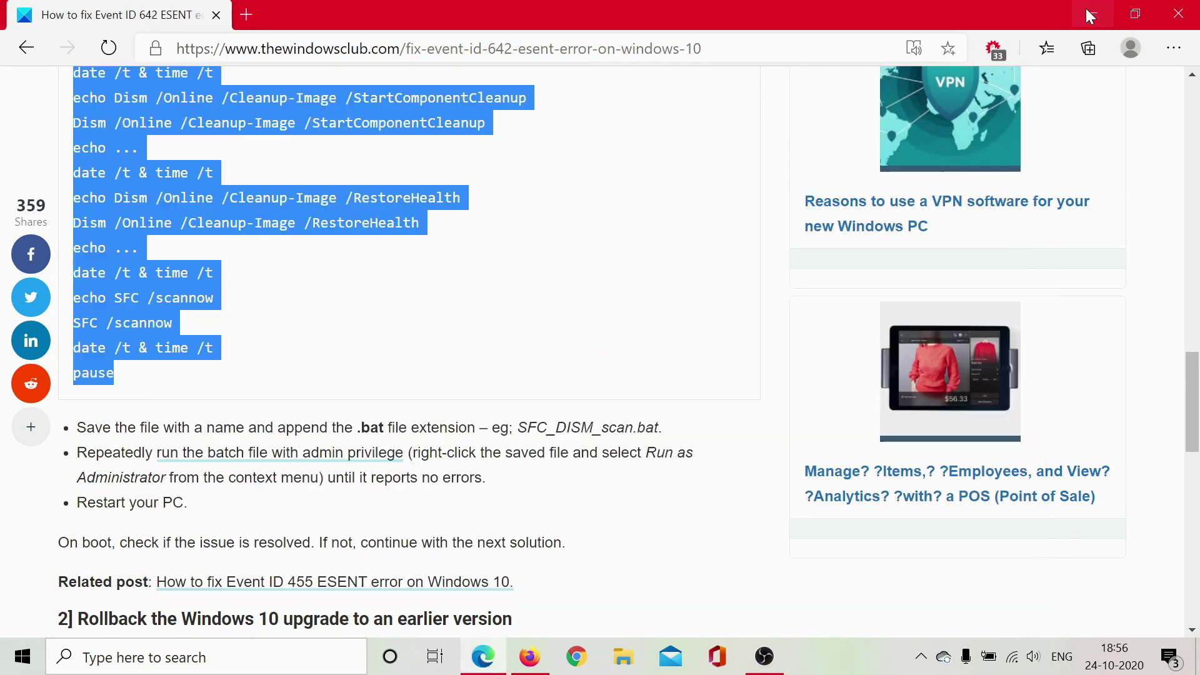
Turn on File name extensions in File Explorer's View options, then close Explorer.
left_click(1086, 10)
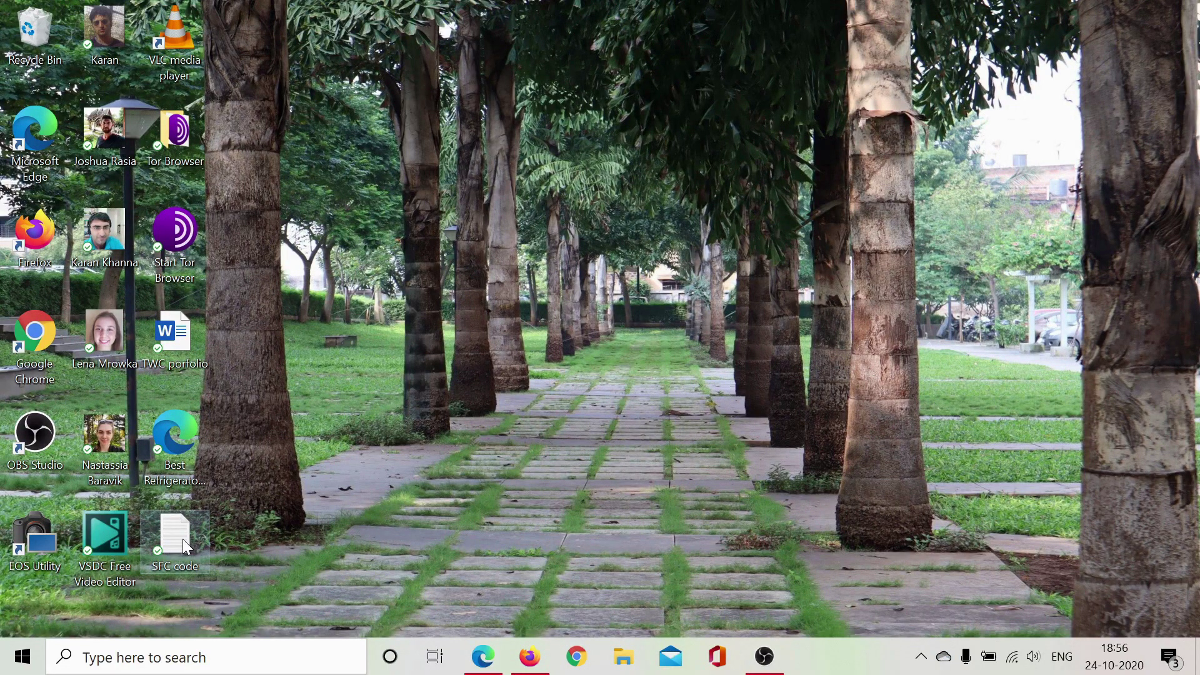
left_click(625, 658)
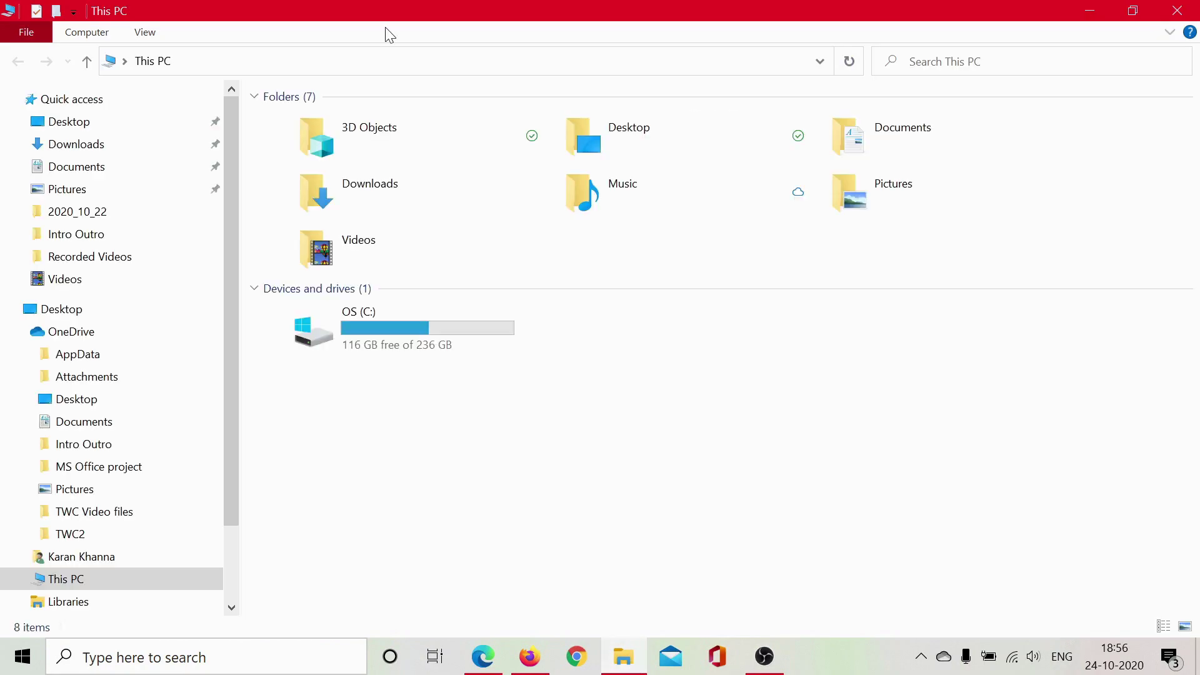
left_click(145, 32)
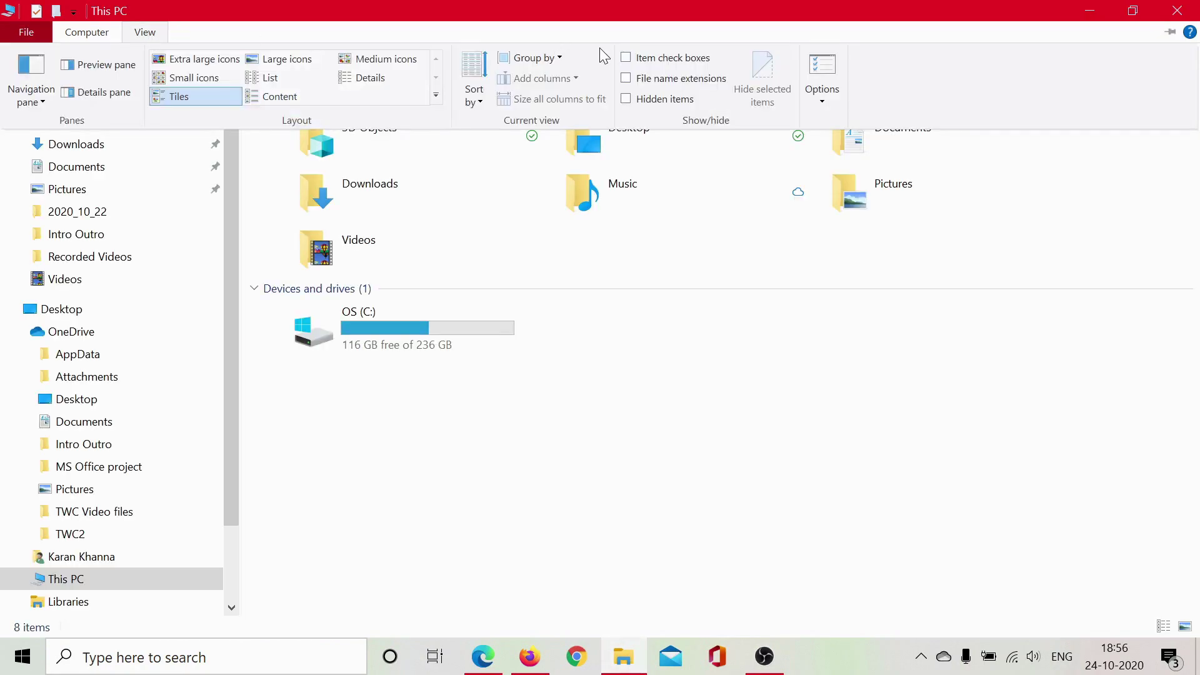
left_click(625, 80)
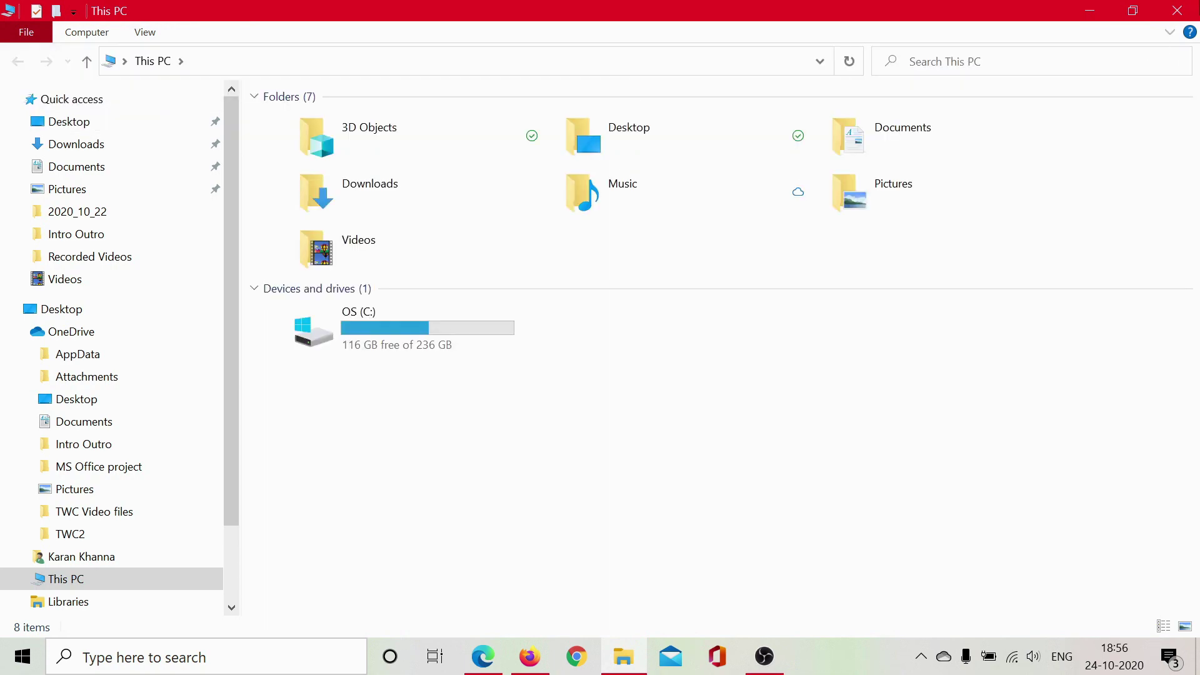
left_click(1178, 11)
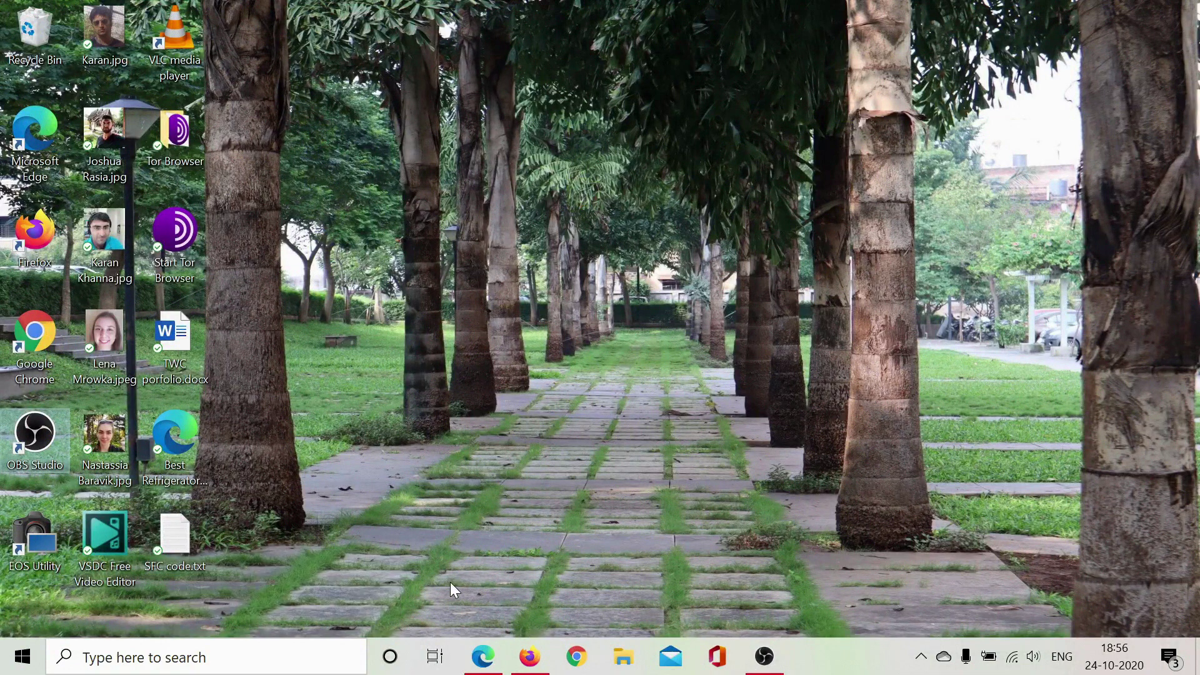
Check the .bat extension mentioned in the Edge article, then minimize the browser.
left_click(490, 658)
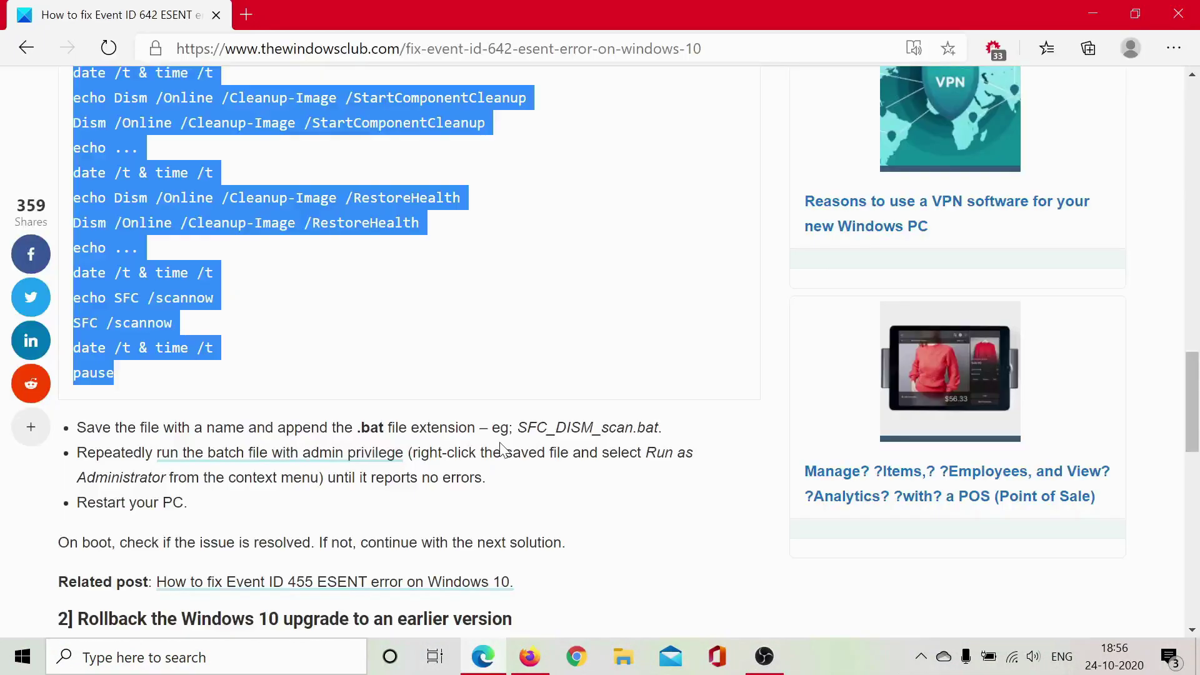
left_click(476, 470)
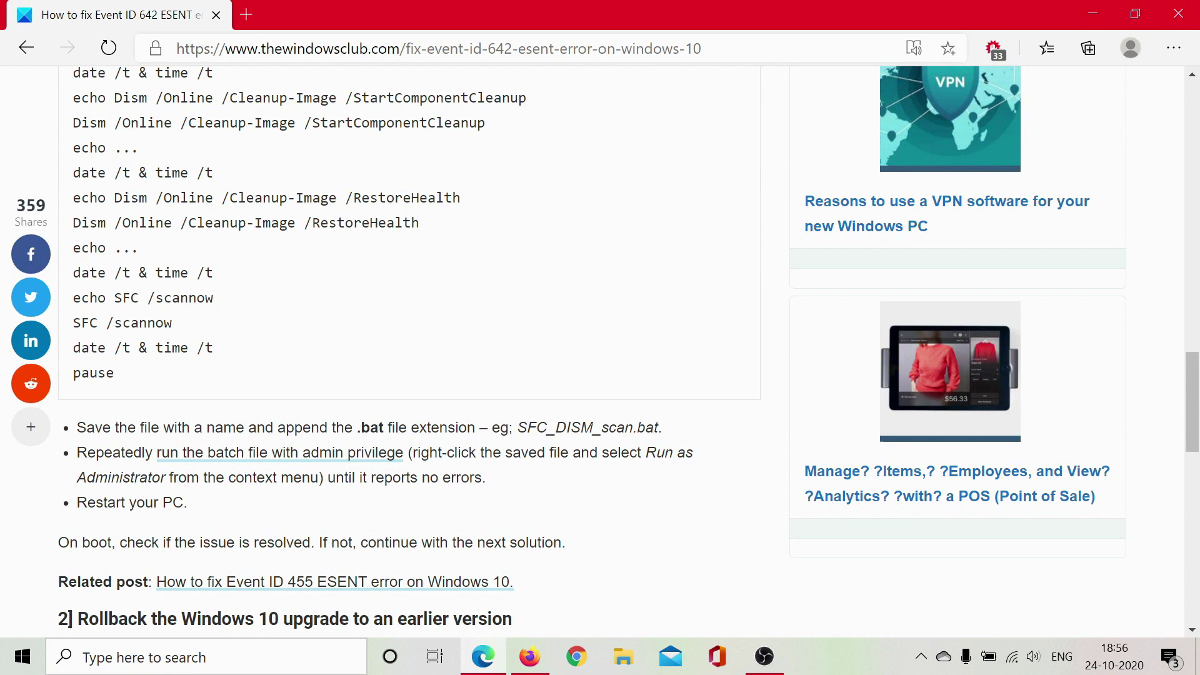
left_click_drag(358, 429, 383, 429)
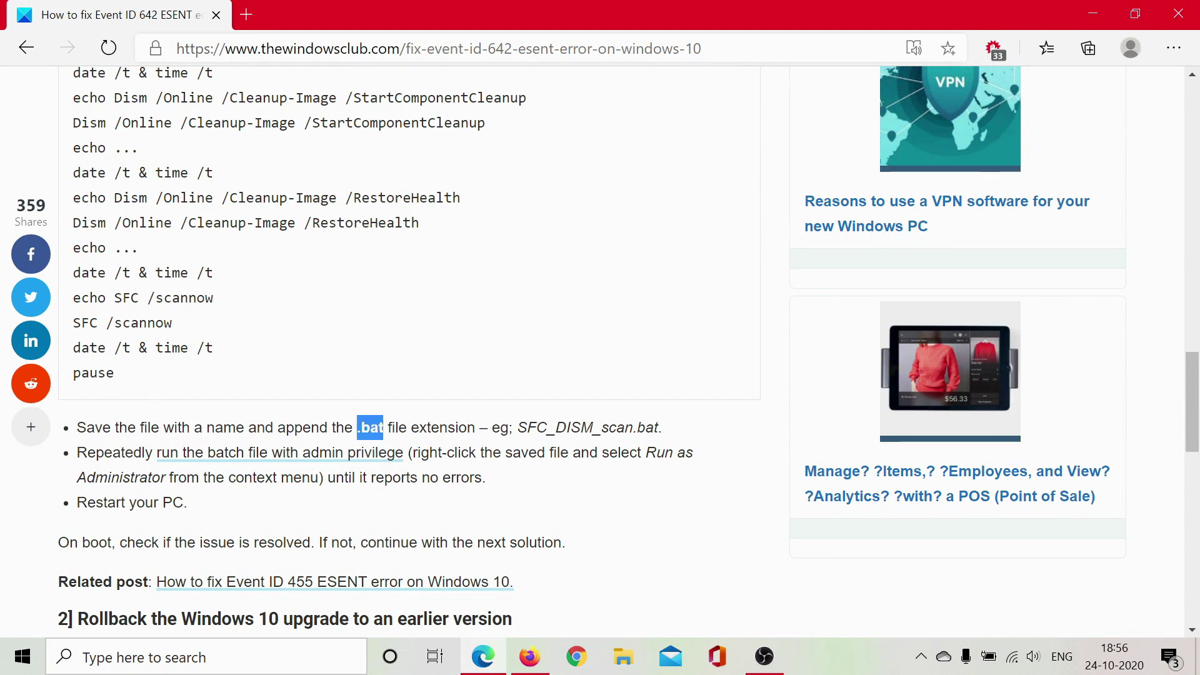
left_click(1089, 5)
Rename SFC code.txt to 'SFC code.bat' and confirm the extension change.
left_click(165, 530)
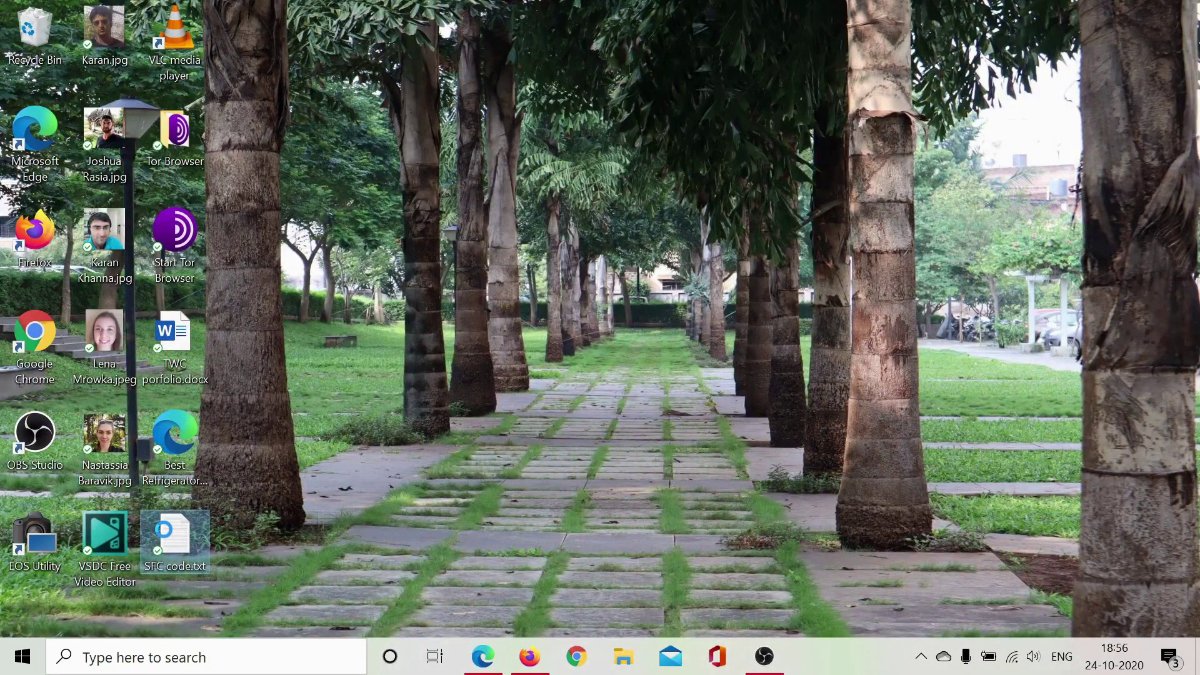
right_click(167, 530)
left_click(172, 486)
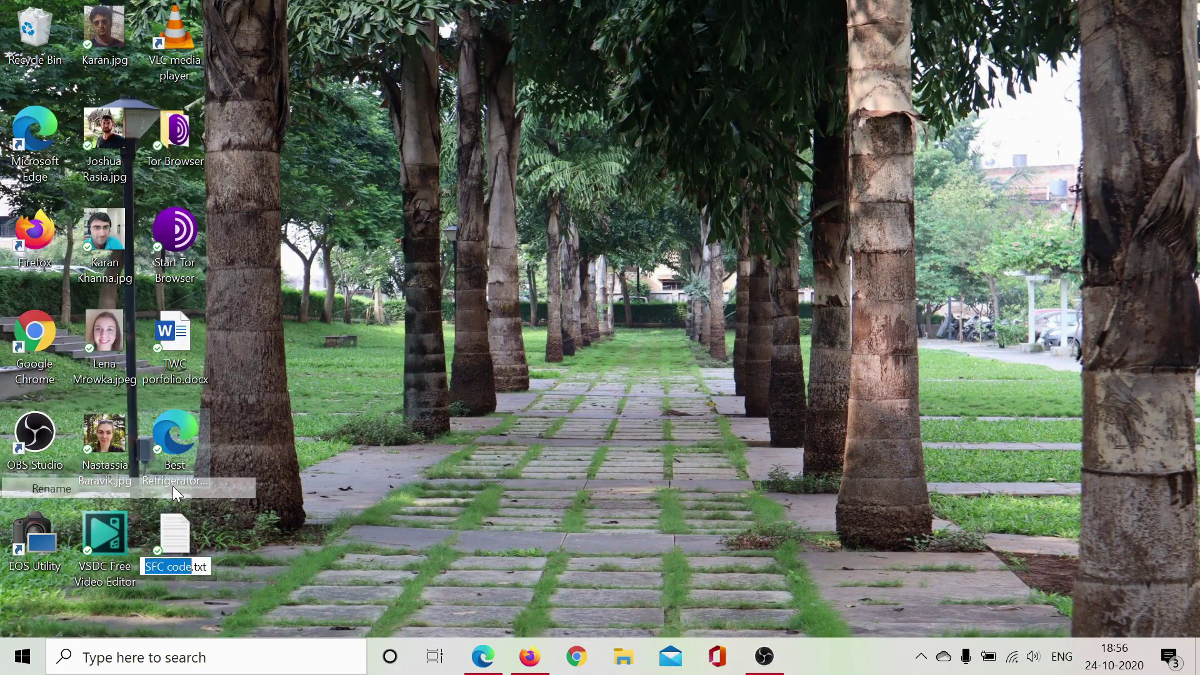
left_click(194, 567)
left_click_drag(194, 566, 208, 566)
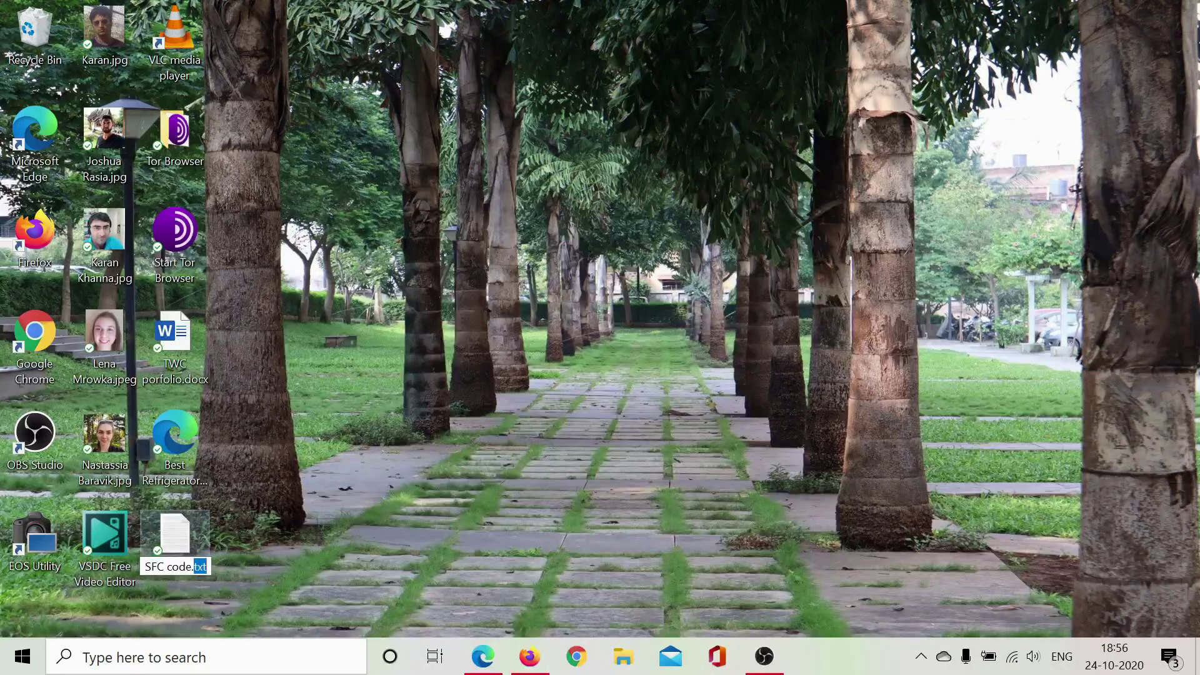
type("bat")
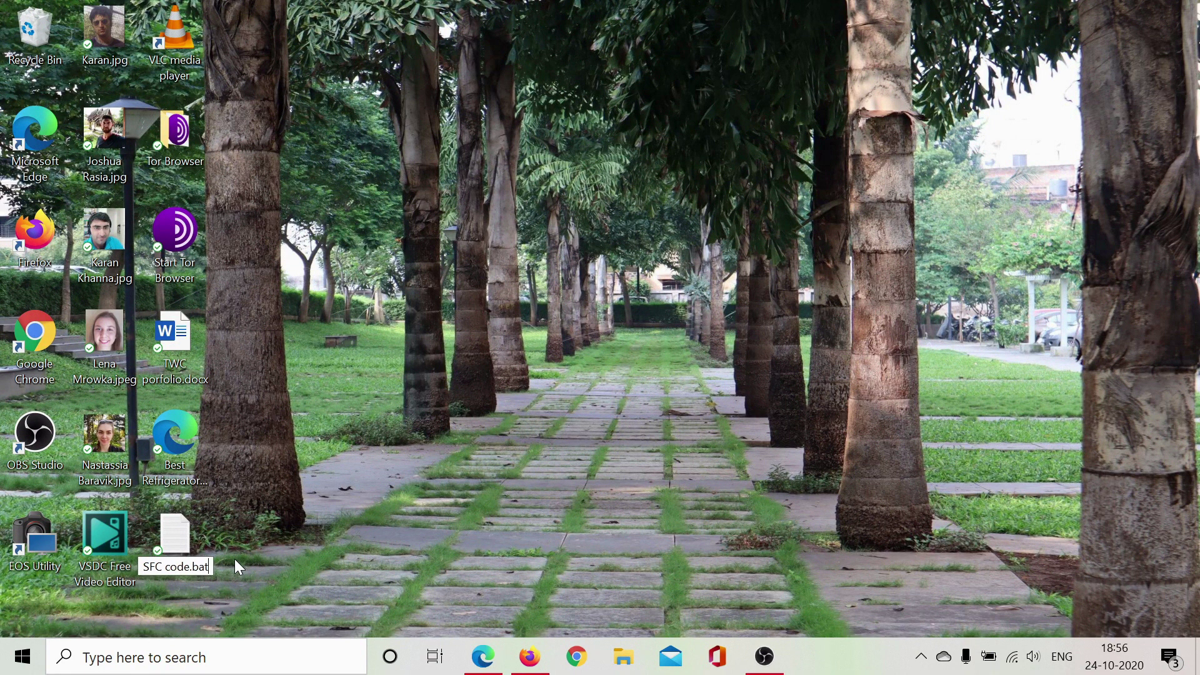
key("Return")
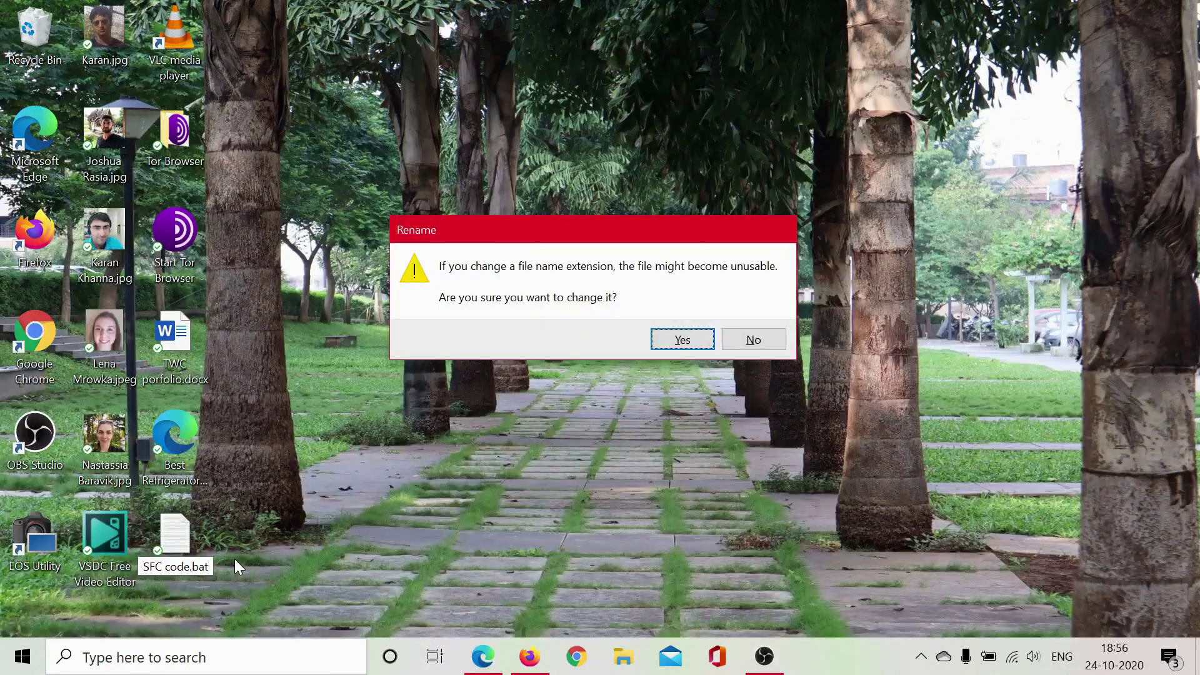
left_click(687, 338)
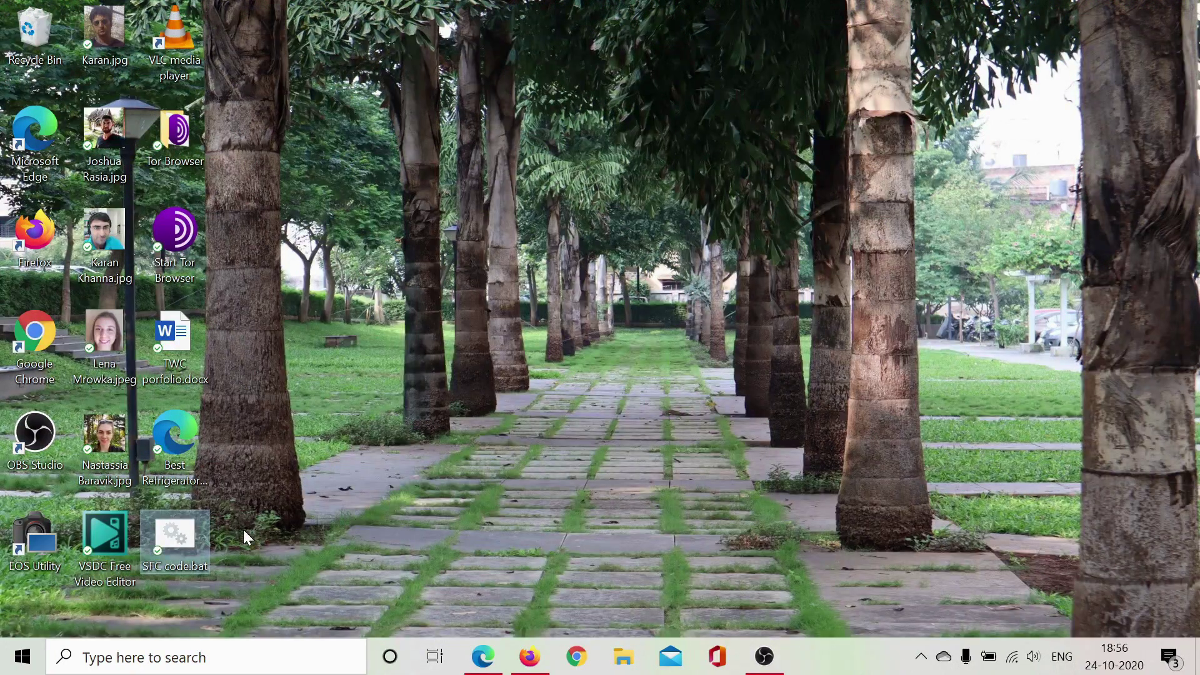
Check SFC code.bat's Run as administrator option, then scroll Edge to the rollback section.
right_click(178, 534)
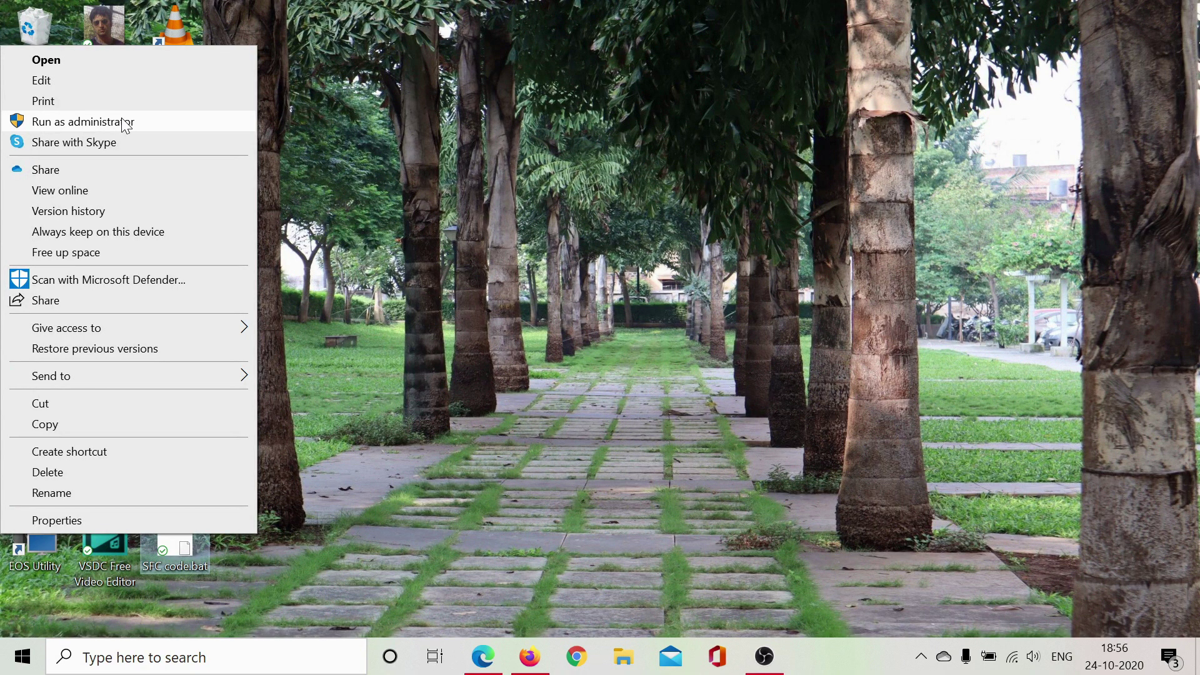
left_click(677, 214)
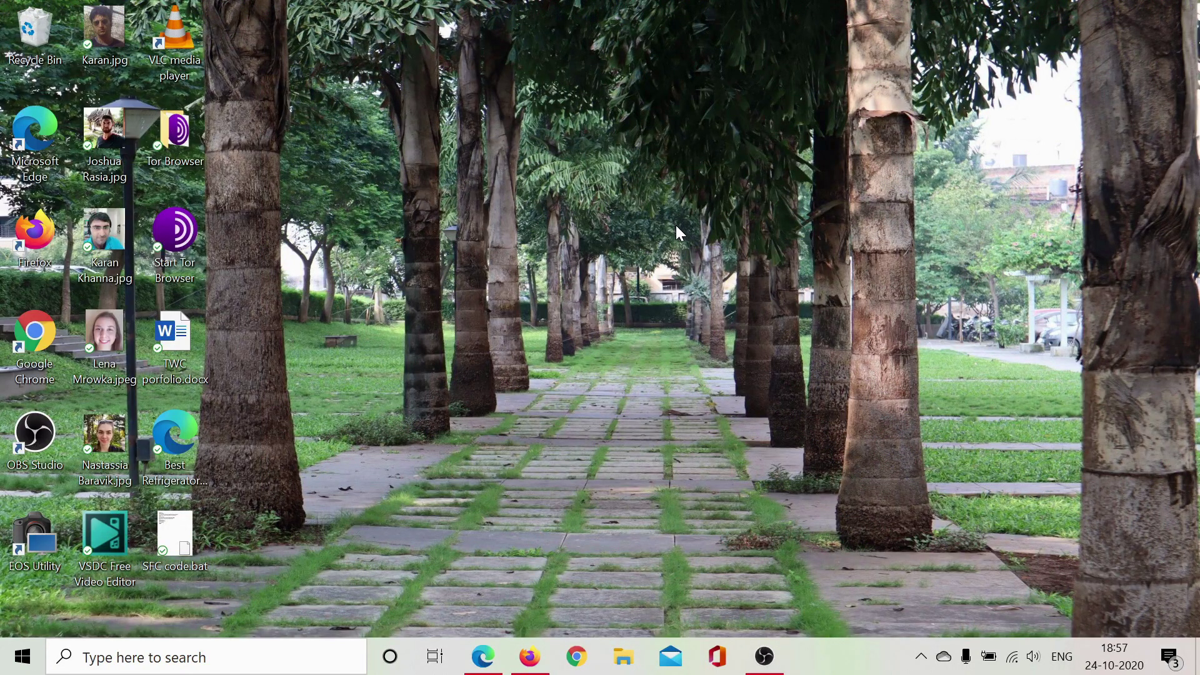
left_click(481, 658)
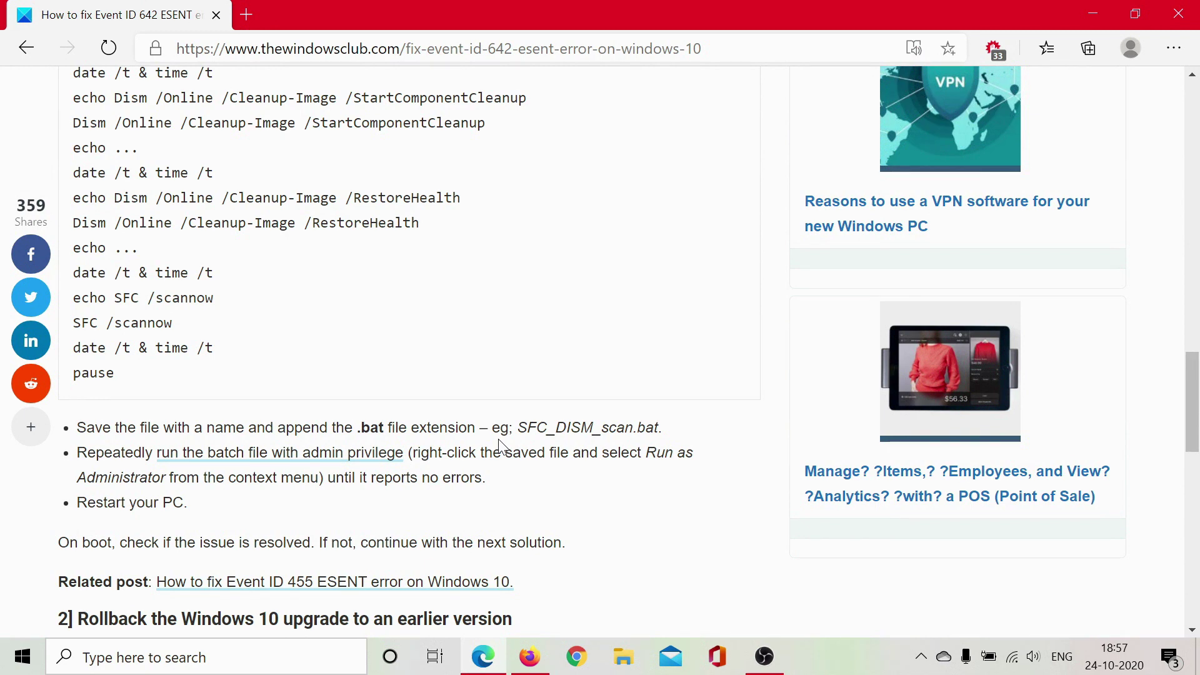
scroll(498, 439, "down", 3)
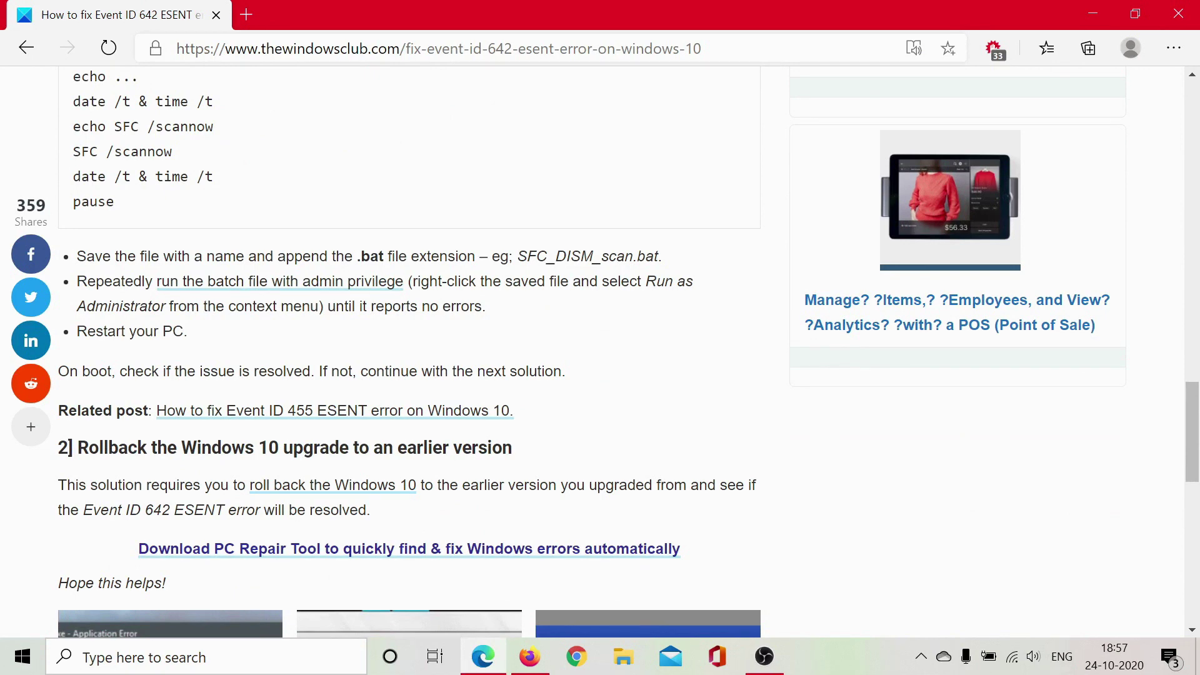
Go to Settings > Update & Security > View update history to list installed updates.
left_click(19, 668)
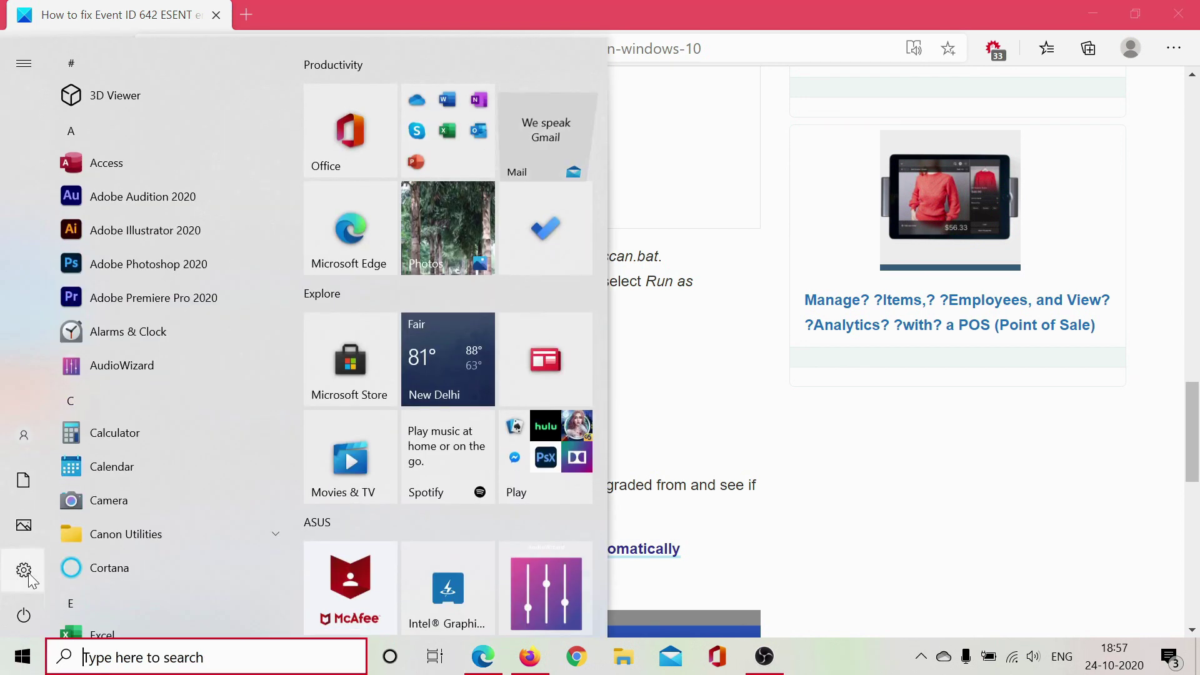
mouse_move(25, 570)
left_click(68, 571)
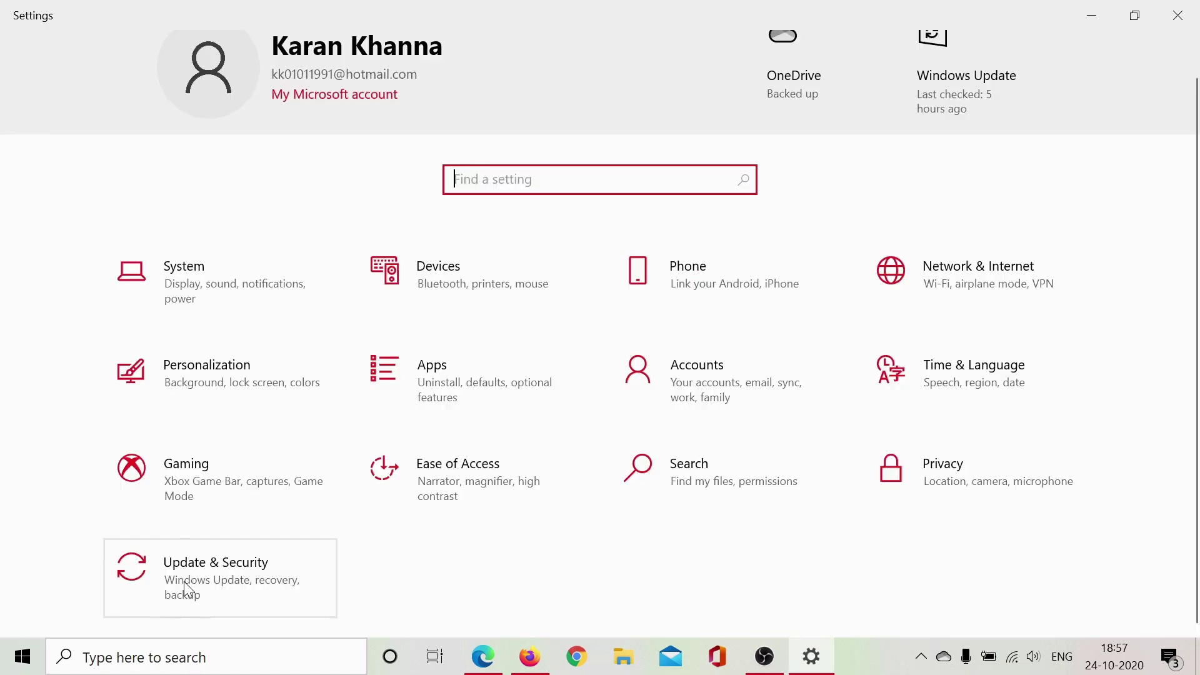
left_click(184, 582)
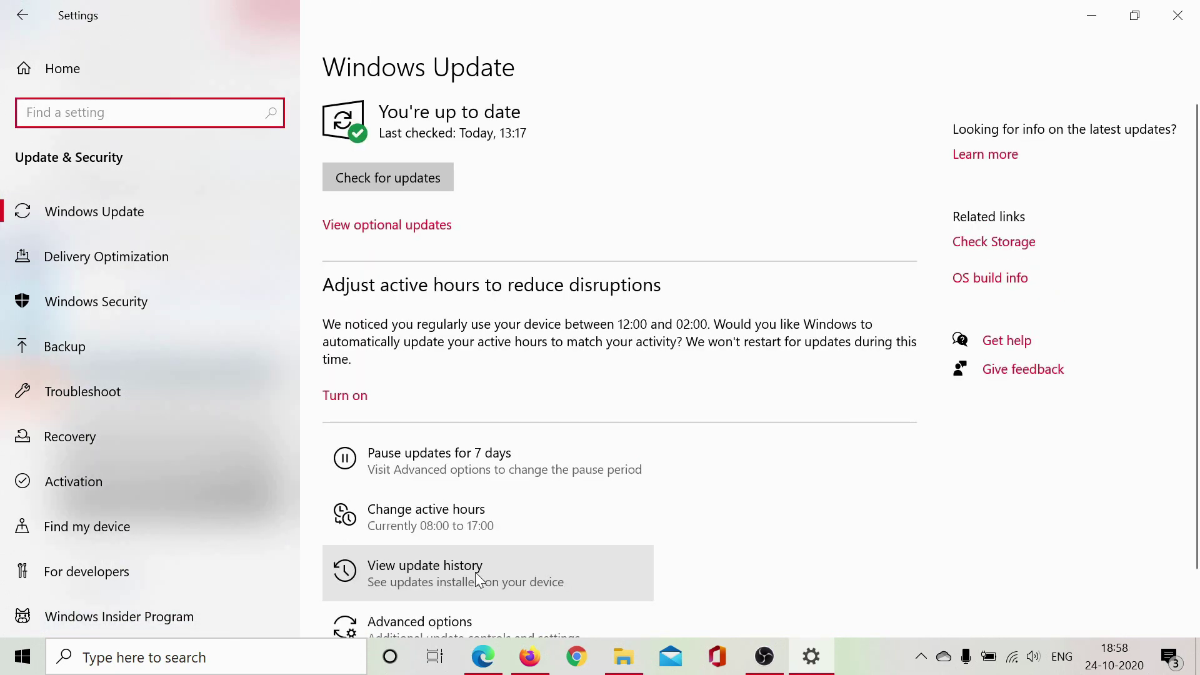
left_click(475, 573)
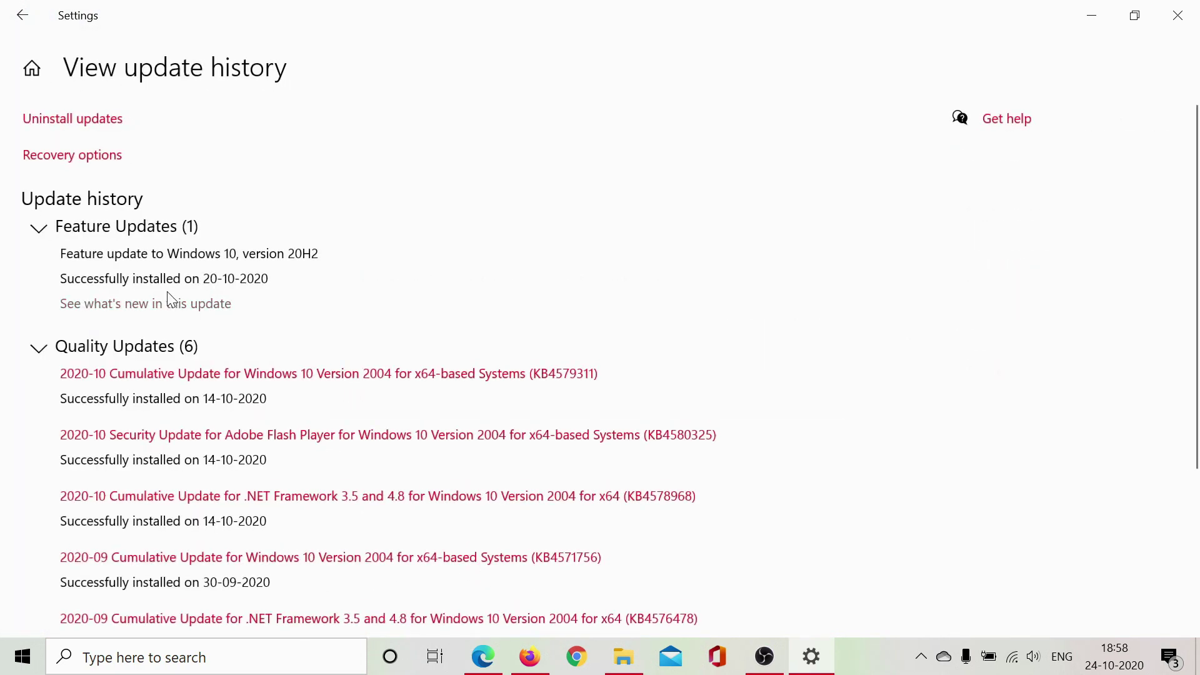
left_click(94, 129)
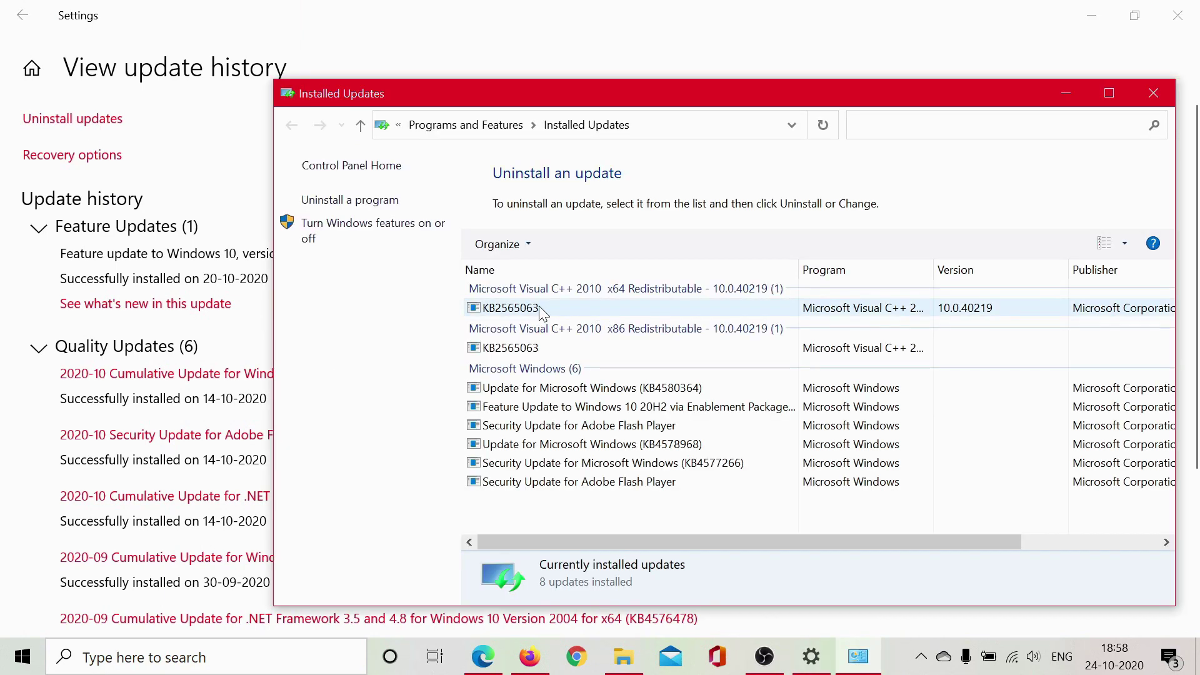
left_click(535, 311)
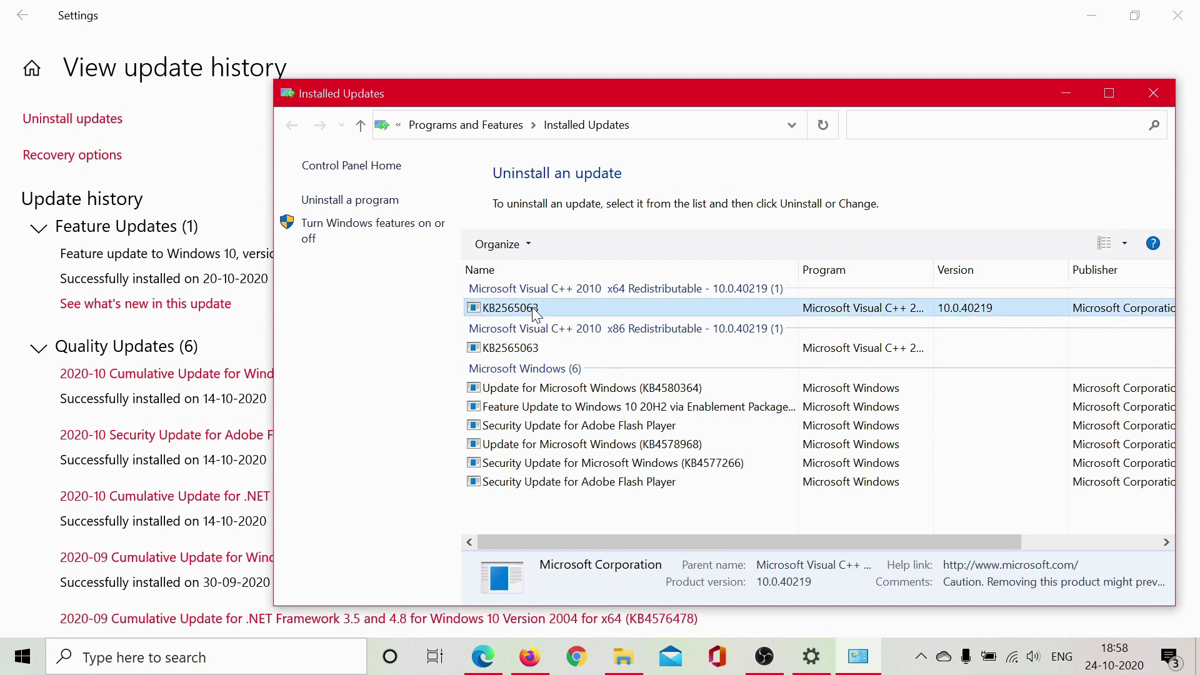
right_click(535, 314)
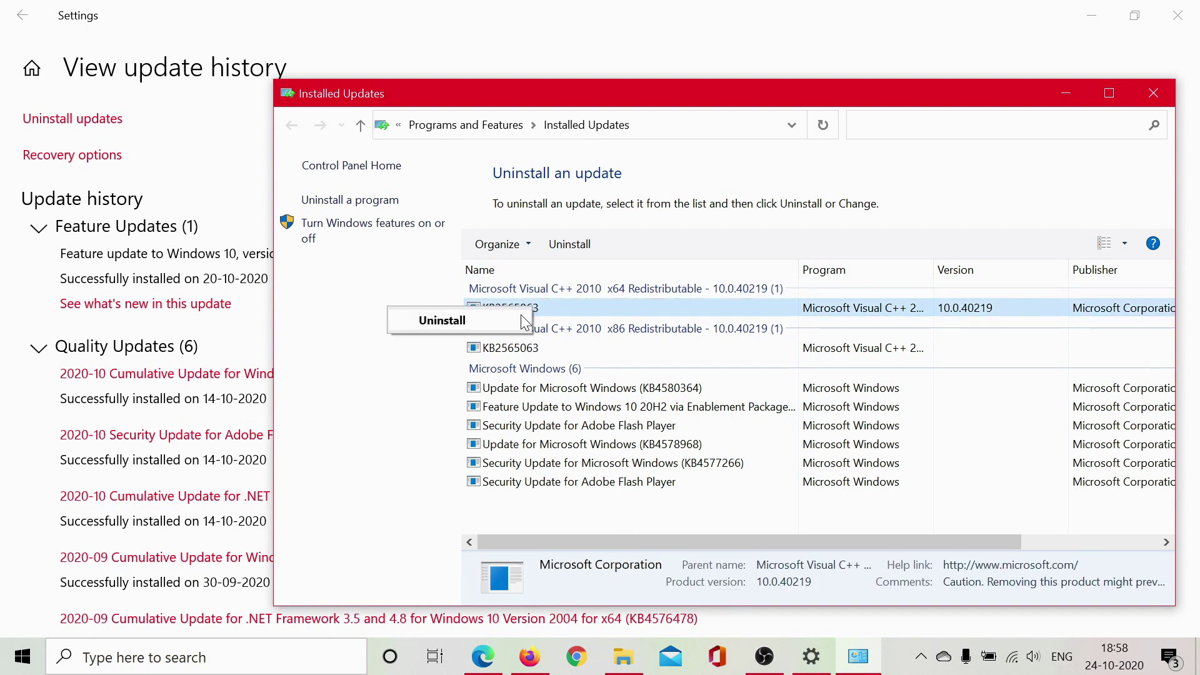
left_click(1160, 100)
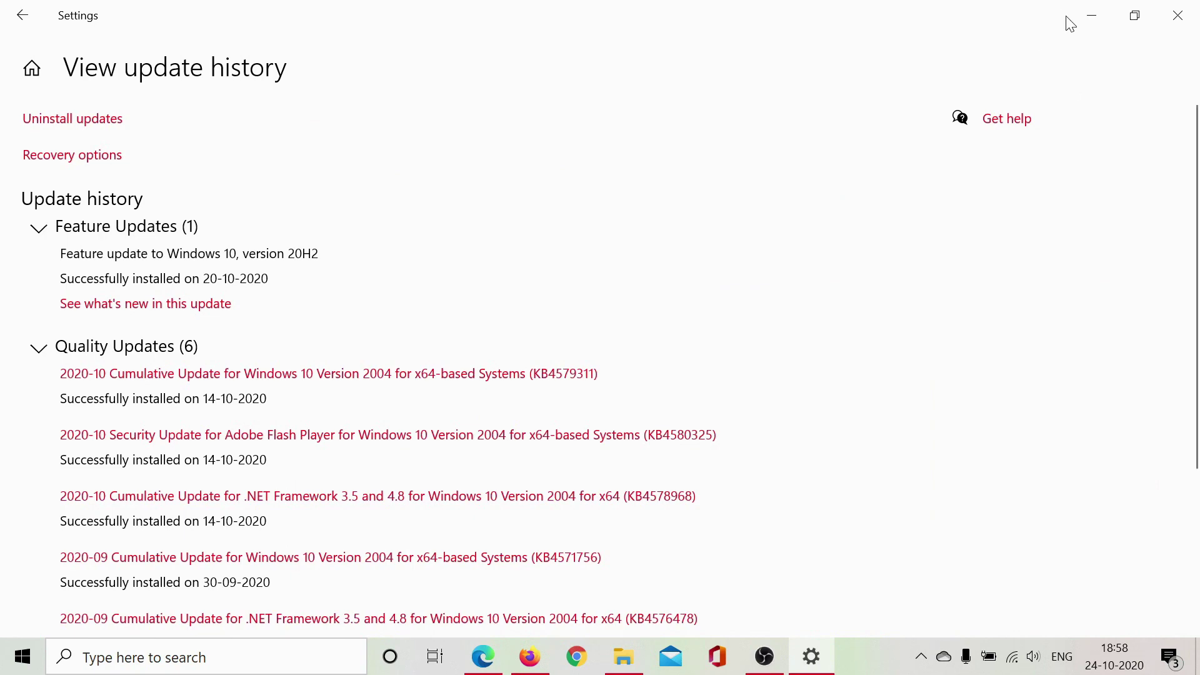
Minimize Settings and scroll the ESENT Event ID 642 article back toward its top.
left_click(1092, 15)
scroll(756, 381, "up", 20)
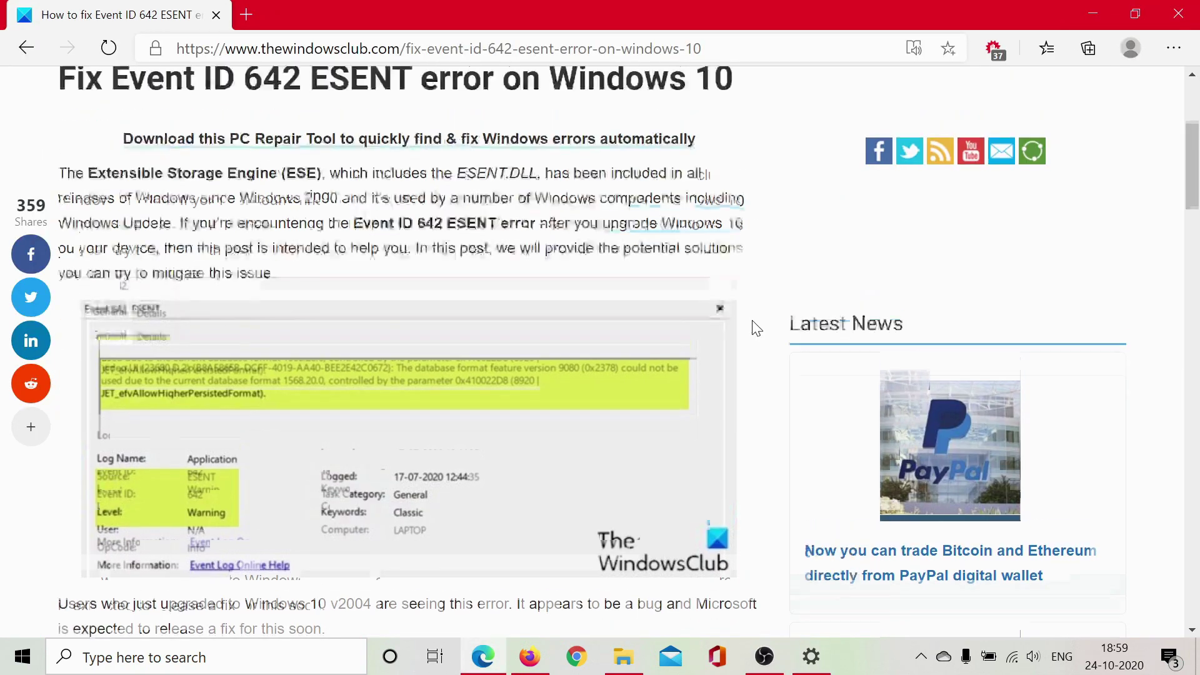